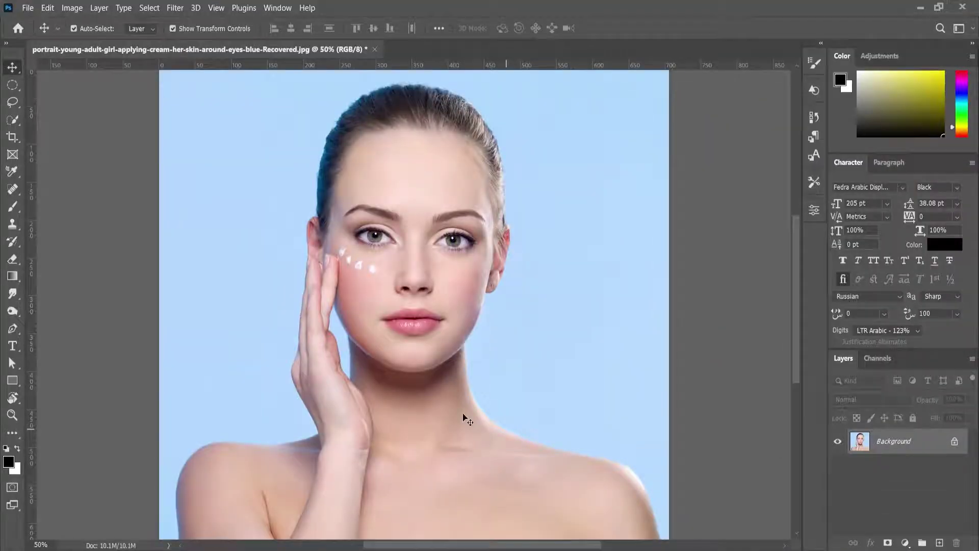
# Create a new empty Layer 1 above the portrait
pyautogui.scroll(2, 459, 387)
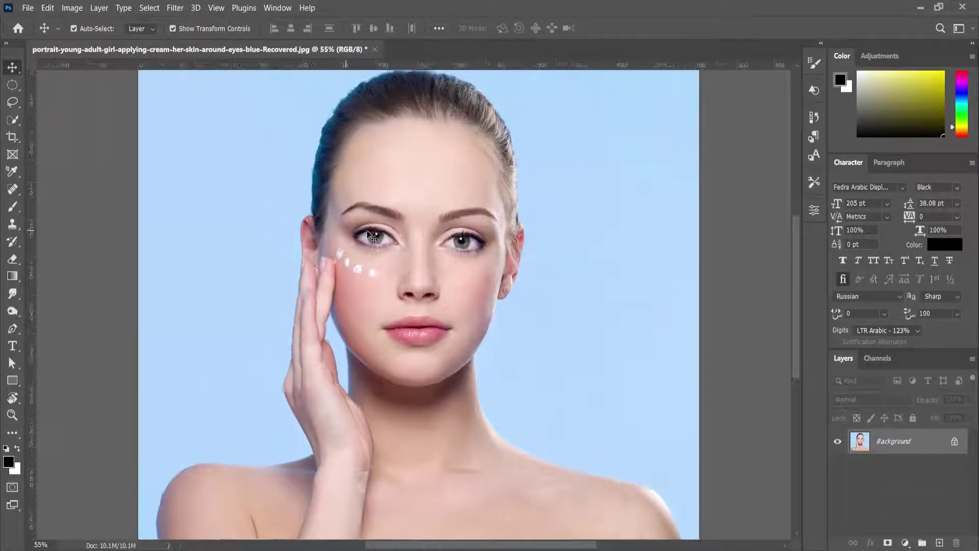
pyautogui.scroll(2, 444, 225)
pyautogui.scroll(2, 426, 258)
pyautogui.scroll(2, 416, 272)
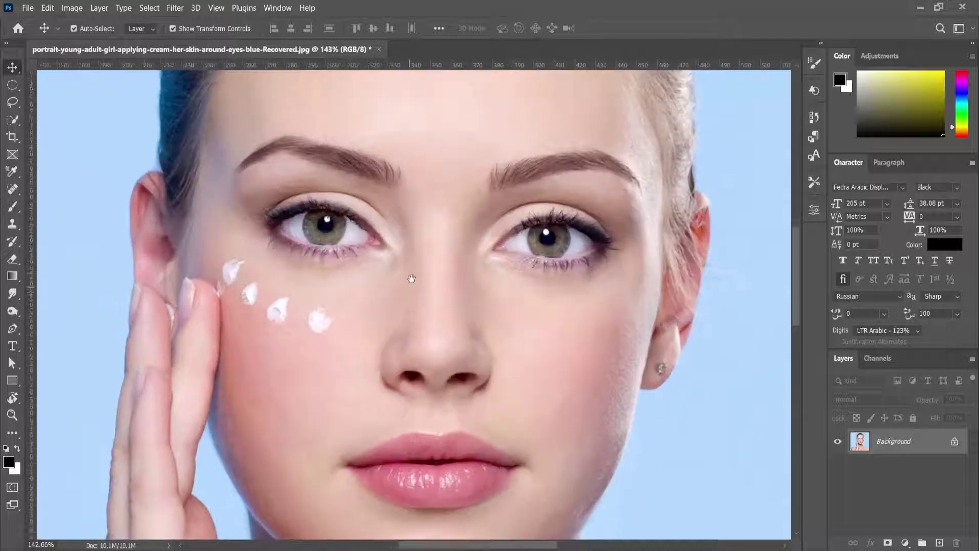
pyautogui.scroll(-1, 411, 277)
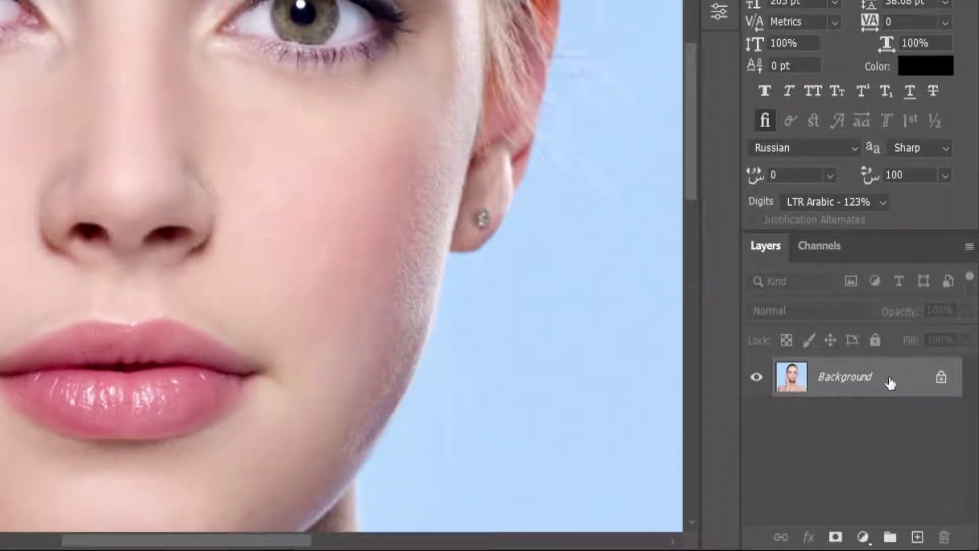
pyautogui.click(916, 537)
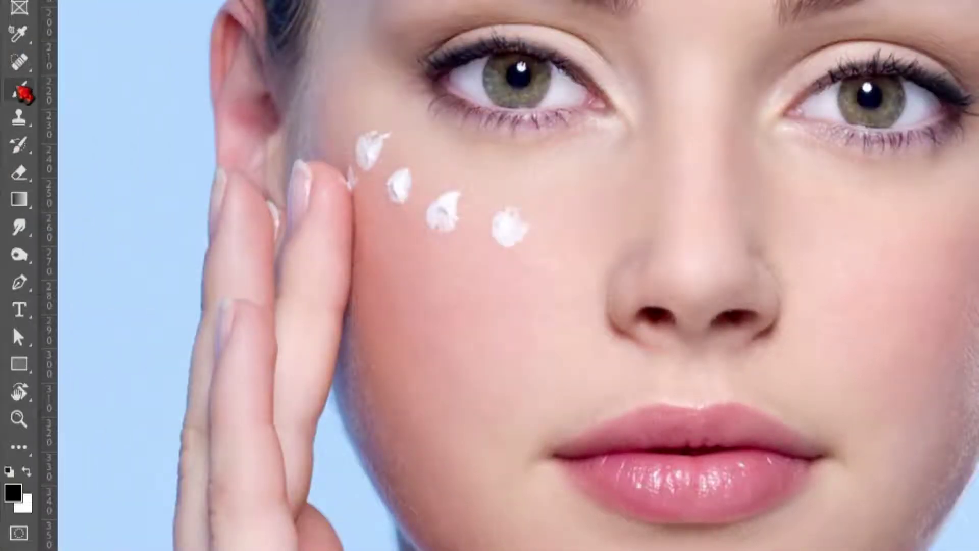
# Switch to the Brush Tool with the General Brushes Soft Round preset
pyautogui.rightClick(23, 93)
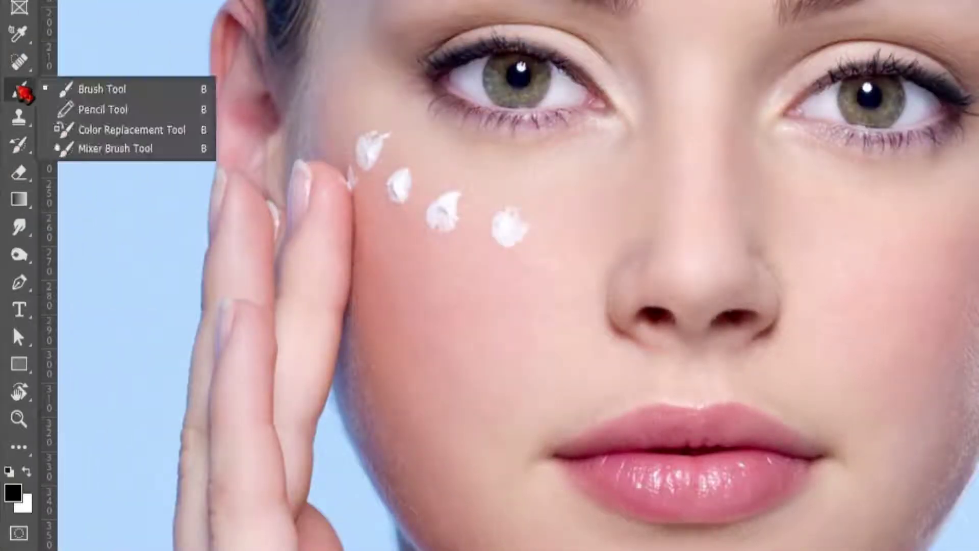
pyautogui.click(165, 93)
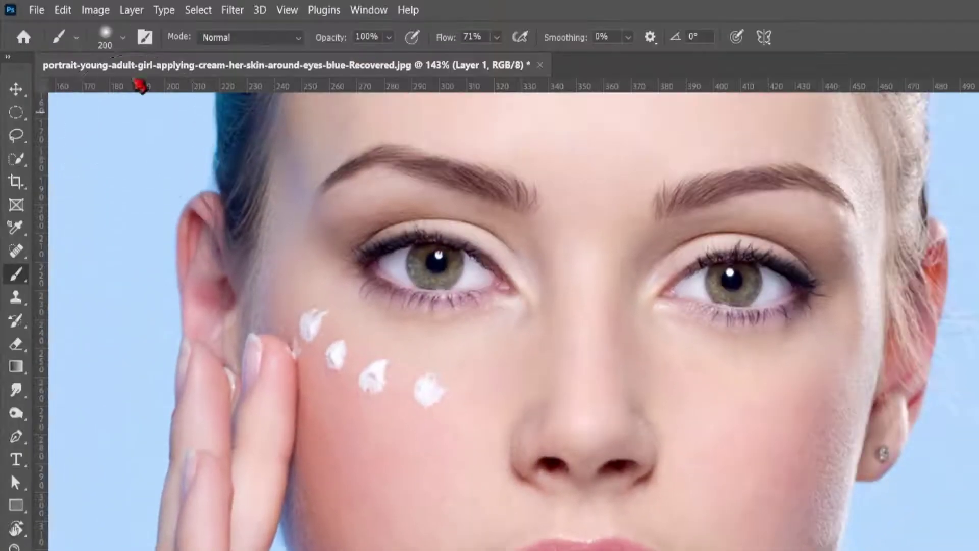
pyautogui.click(125, 39)
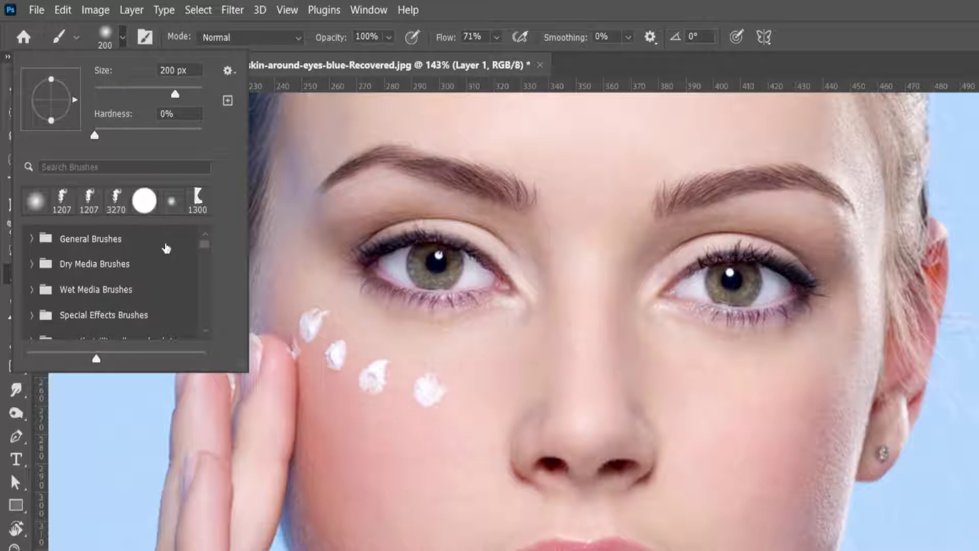
pyautogui.click(34, 241)
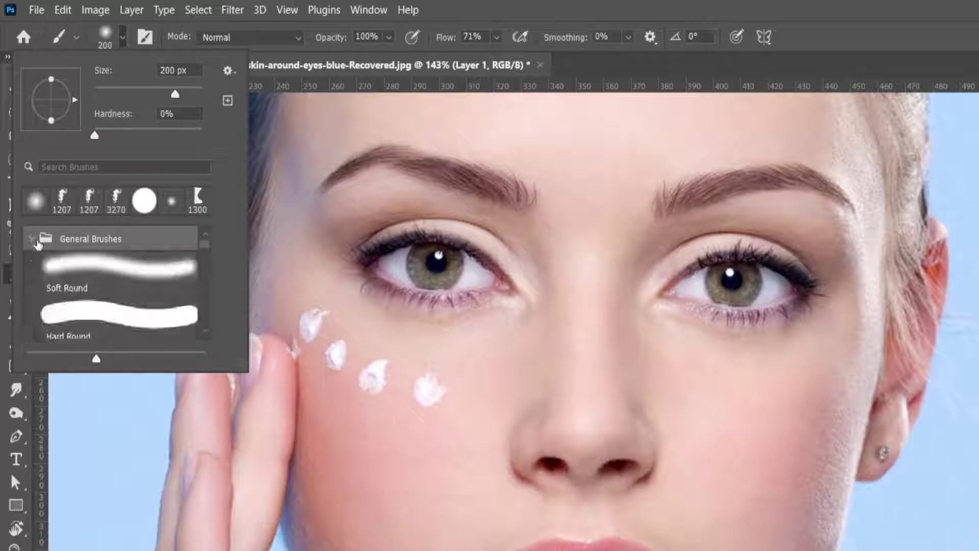
pyautogui.click(127, 277)
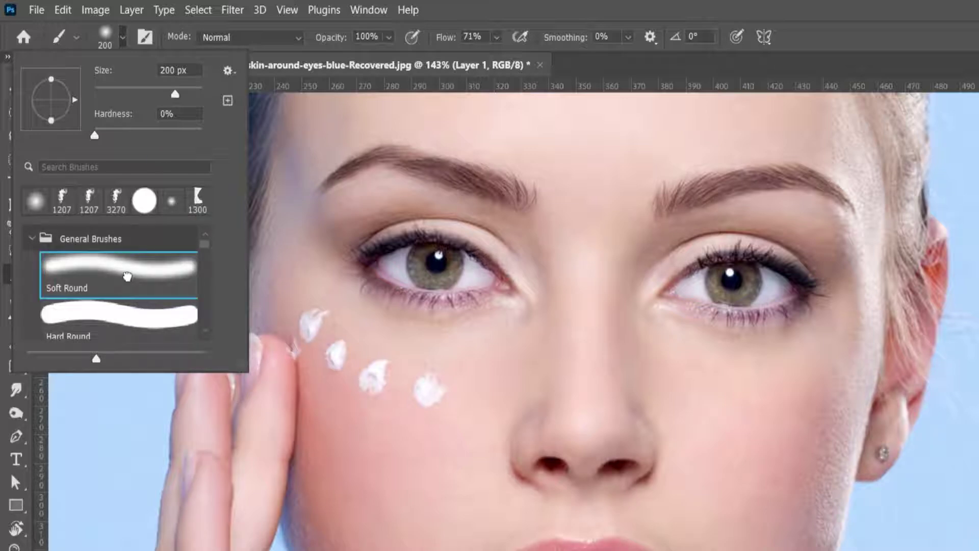
pyautogui.click(466, 8)
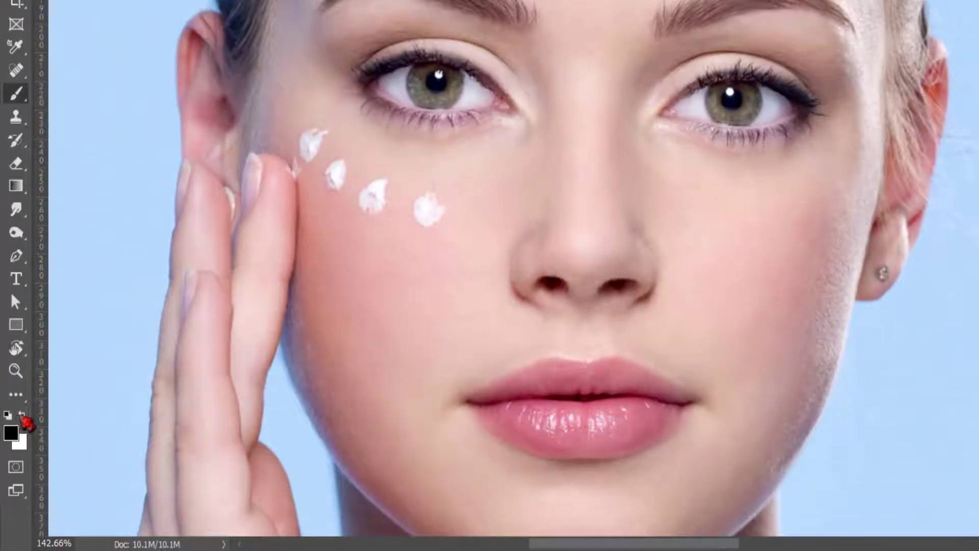
# Set the foreground colour to white
pyautogui.click(22, 416)
pyautogui.click(11, 433)
pyautogui.write('f4eeee')
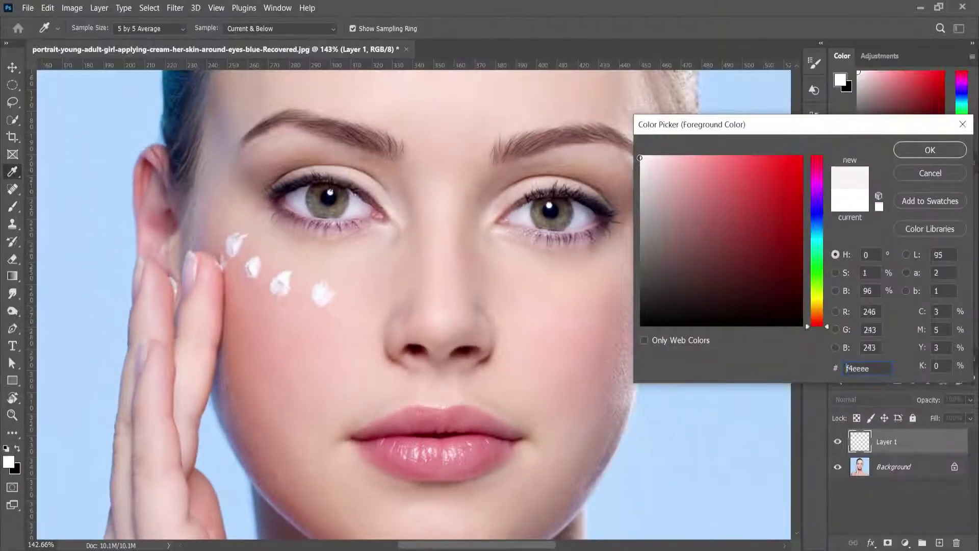
pyautogui.write('ffffff')
pyautogui.click(923, 156)
# Shrink the brush to about 25 px and paint white over the first iris and upper lid edge
pyautogui.press('b')
pyautogui.scroll(2, 579, 175)
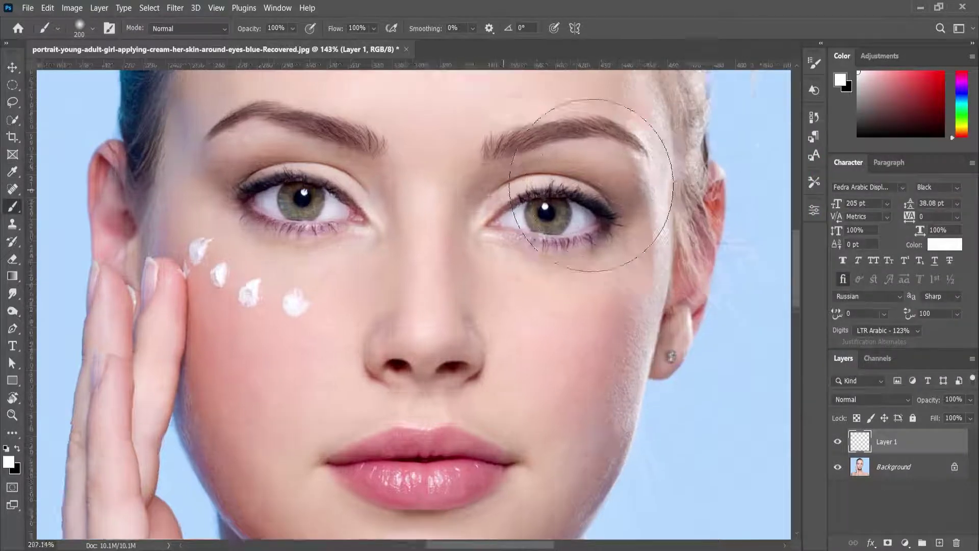
pyautogui.scroll(3, 561, 215)
pyautogui.scroll(2, 516, 227)
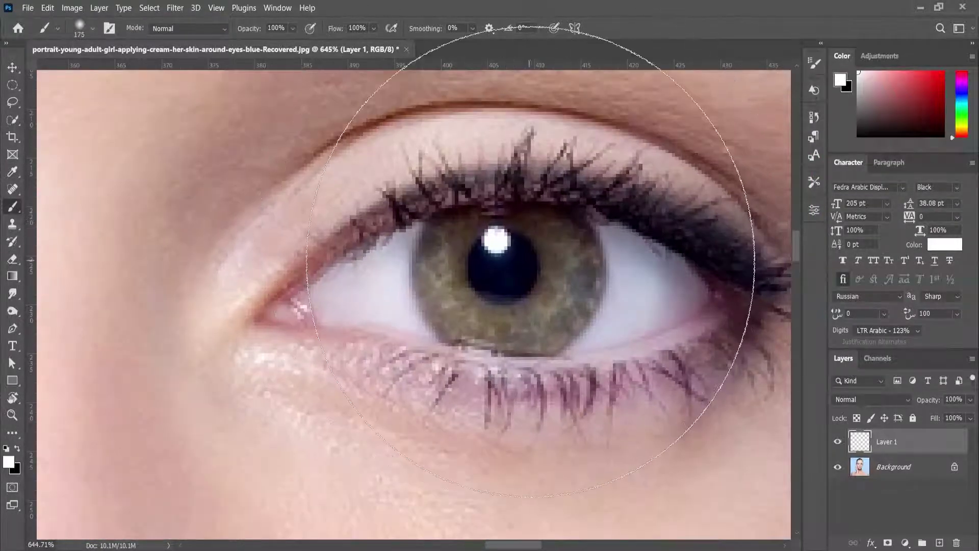
pyautogui.press('[')
pyautogui.press('[')
pyautogui.press('[')
pyautogui.scroll(2, 529, 247)
pyautogui.scroll(1, 529, 247)
pyautogui.press('[')
pyautogui.press('[')
pyautogui.press('[')
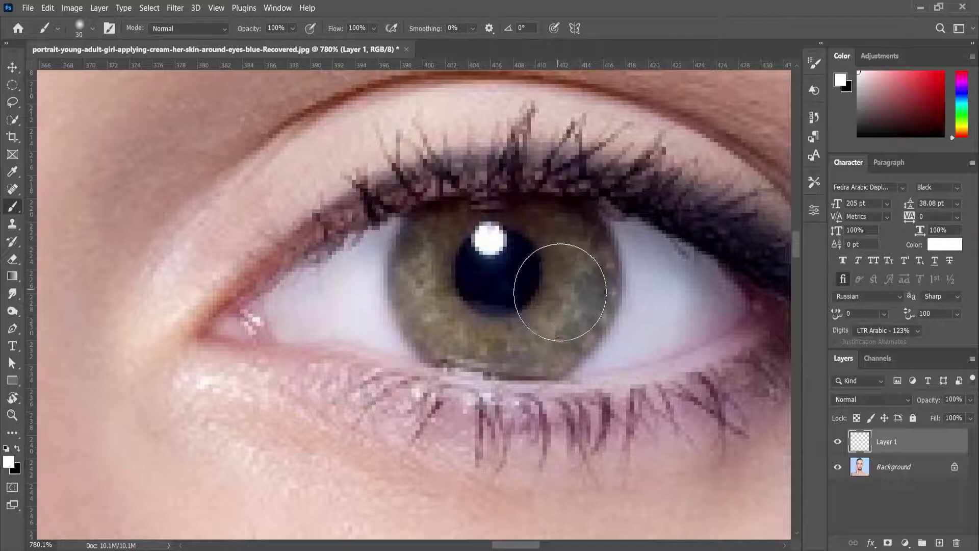
pyautogui.moveTo(586, 291)
pyautogui.mouseDown()
pyautogui.moveTo(306, 296)
pyautogui.moveTo(540, 251)
pyautogui.moveTo(396, 328)
pyautogui.moveTo(700, 307)
pyautogui.moveTo(590, 352)
pyautogui.moveTo(457, 357)
pyautogui.moveTo(635, 337)
pyautogui.moveTo(546, 218)
pyautogui.moveTo(656, 252)
pyautogui.moveTo(421, 212)
pyautogui.mouseUp()
pyautogui.press('[')
pyautogui.press('[')
pyautogui.press('[')
pyautogui.moveTo(578, 274)
pyautogui.mouseDown()
pyautogui.moveTo(260, 326)
pyautogui.moveTo(158, 387)
pyautogui.moveTo(232, 343)
pyautogui.moveTo(468, 292)
pyautogui.mouseUp()
# Paint white across the other eye's iris and eye white, down to an 8 px brush
pyautogui.scroll(2, 561, 276)
pyautogui.press('[')
pyautogui.press('[')
pyautogui.press('[')
pyautogui.scroll(-2, 538, 374)
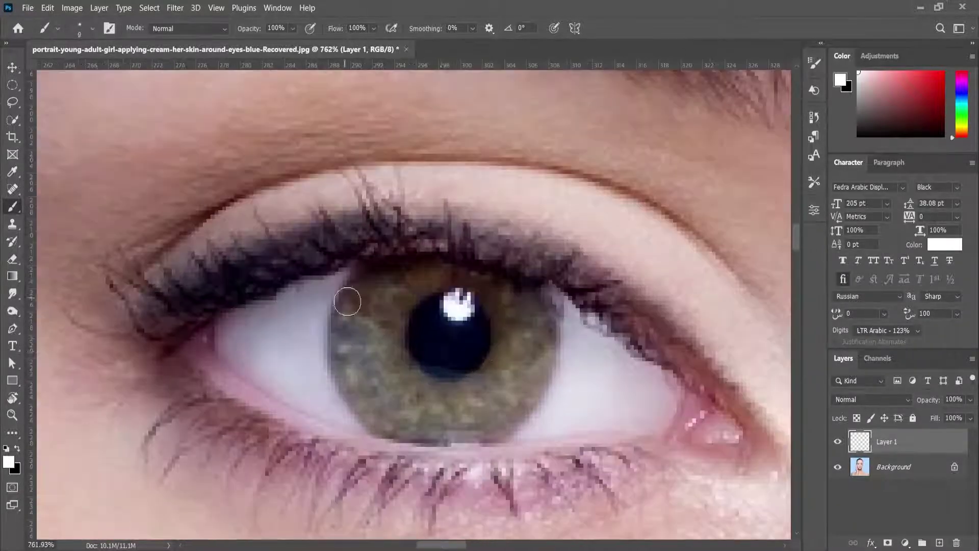
pyautogui.moveTo(265, 357); pyautogui.dragTo(408, 357)
pyautogui.moveTo(261, 337)
pyautogui.mouseDown()
pyautogui.moveTo(603, 384)
pyautogui.moveTo(485, 327)
pyautogui.moveTo(280, 354)
pyautogui.moveTo(448, 305)
pyautogui.moveTo(638, 393)
pyautogui.mouseUp()
pyautogui.press('[')
pyautogui.press('[')
pyautogui.press('[')
pyautogui.scroll(1, 485, 406)
pyautogui.moveTo(485, 406)
pyautogui.mouseDown()
pyautogui.moveTo(525, 444)
pyautogui.moveTo(251, 407)
pyautogui.moveTo(540, 448)
pyautogui.moveTo(258, 271)
pyautogui.moveTo(212, 361)
pyautogui.moveTo(654, 278)
pyautogui.moveTo(356, 277)
pyautogui.moveTo(321, 387)
pyautogui.moveTo(241, 389)
pyautogui.moveTo(229, 329)
pyautogui.moveTo(685, 341)
pyautogui.moveTo(538, 256)
pyautogui.moveTo(605, 321)
pyautogui.moveTo(424, 239)
pyautogui.moveTo(546, 276)
pyautogui.mouseUp()
# Fill the remaining eye white with white paint
pyautogui.scroll(1, 258, 271)
pyautogui.scroll(3, 538, 256)
pyautogui.scroll(-5, 546, 275)
pyautogui.scroll(4, 535, 357)
pyautogui.moveTo(459, 398)
pyautogui.mouseDown()
pyautogui.moveTo(536, 367)
pyautogui.moveTo(550, 330)
pyautogui.mouseUp()
pyautogui.scroll(-1, 550, 330)
pyautogui.scroll(-1, 550, 330)
pyautogui.scroll(-4, 429, 230)
pyautogui.scroll(5, 446, 280)
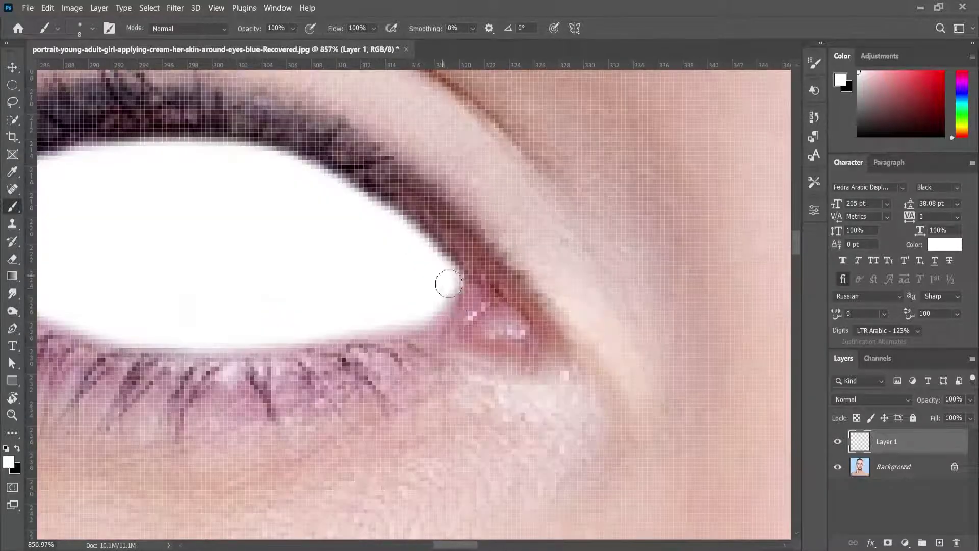
pyautogui.scroll(-4, 454, 283)
pyautogui.scroll(5, 407, 327)
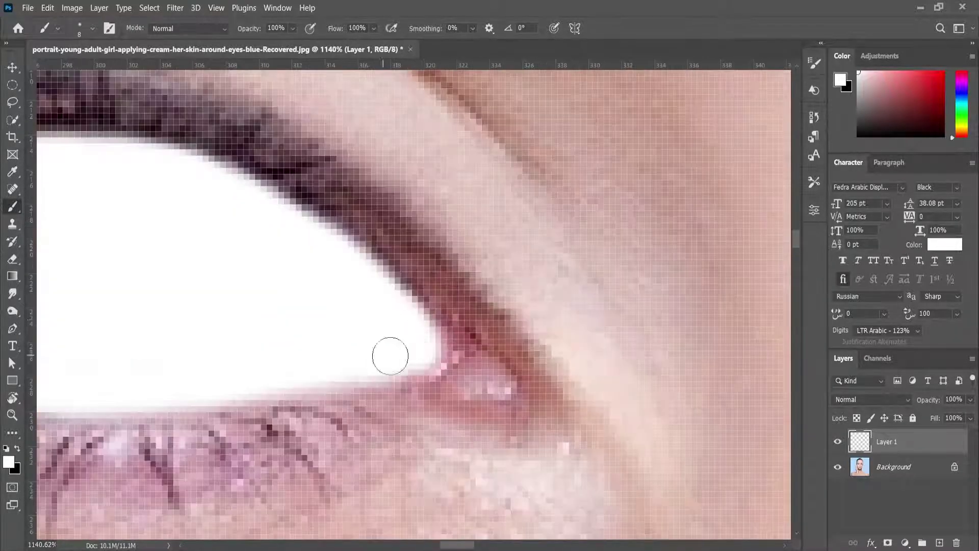
pyautogui.scroll(-3, 389, 355)
pyautogui.scroll(5, 348, 326)
# Fill the eye's outer corner with white and pan to show the face down to the lips
pyautogui.moveTo(335, 372); pyautogui.dragTo(328, 350)
pyautogui.scroll(2, 328, 350)
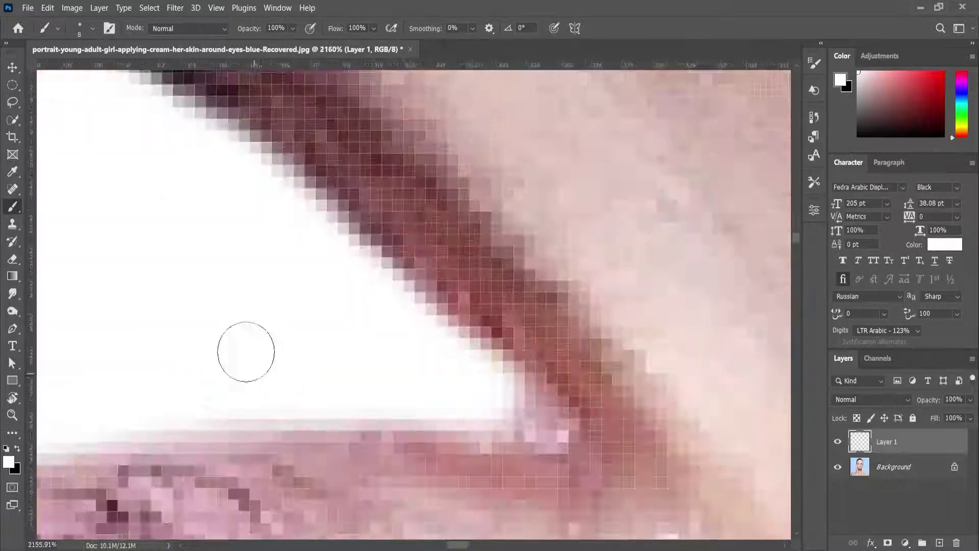
pyautogui.scroll(-3, 245, 345)
pyautogui.scroll(-3, 358, 362)
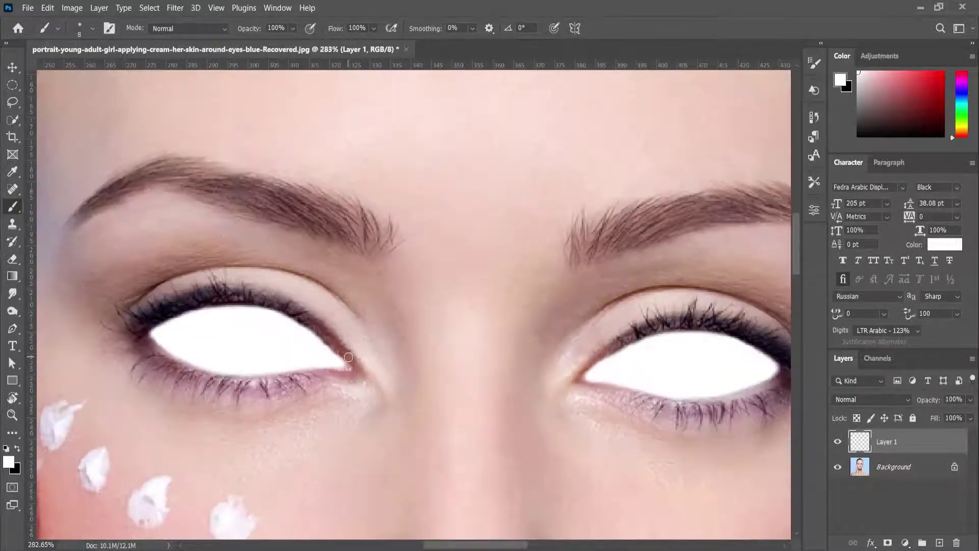
pyautogui.scroll(-2, 348, 357)
pyautogui.scroll(1, 372, 316)
pyautogui.moveTo(371, 317); pyautogui.dragTo(383, 226)
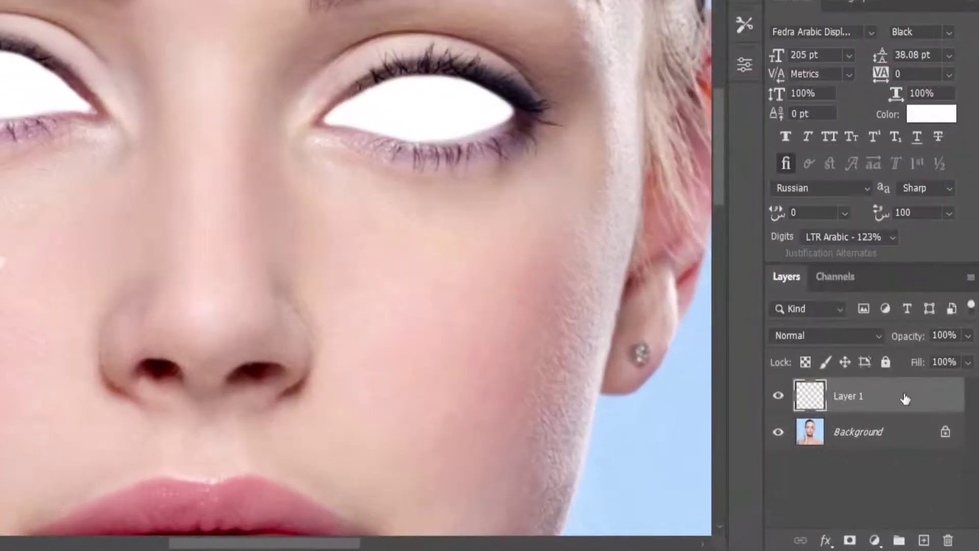
# Add Layer 2 and clip it to the white eye layer
pyautogui.click(926, 540)
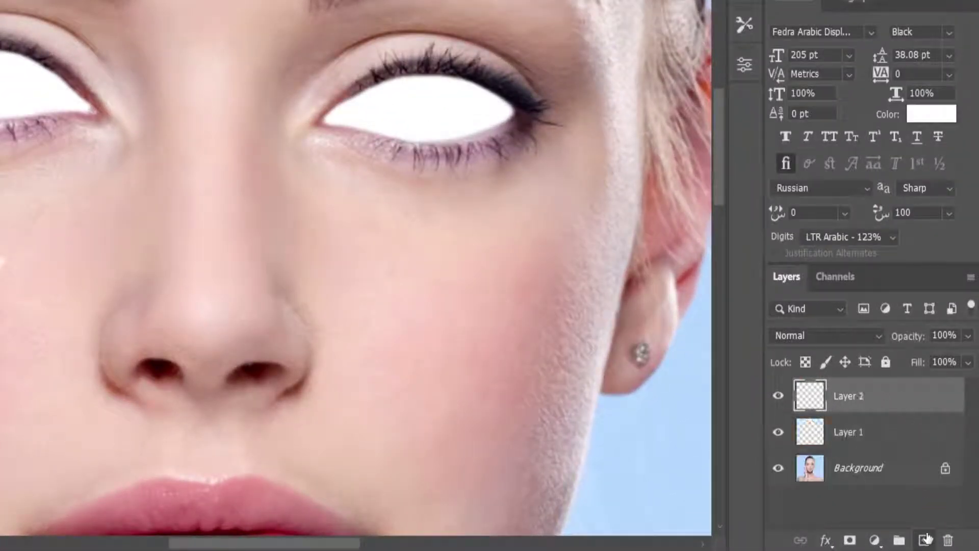
pyautogui.rightClick(889, 402)
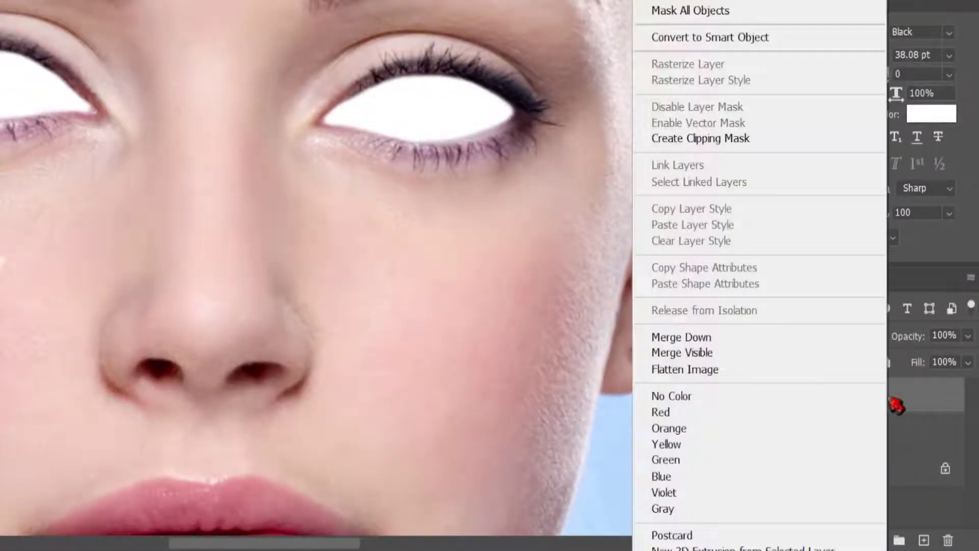
pyautogui.click(769, 138)
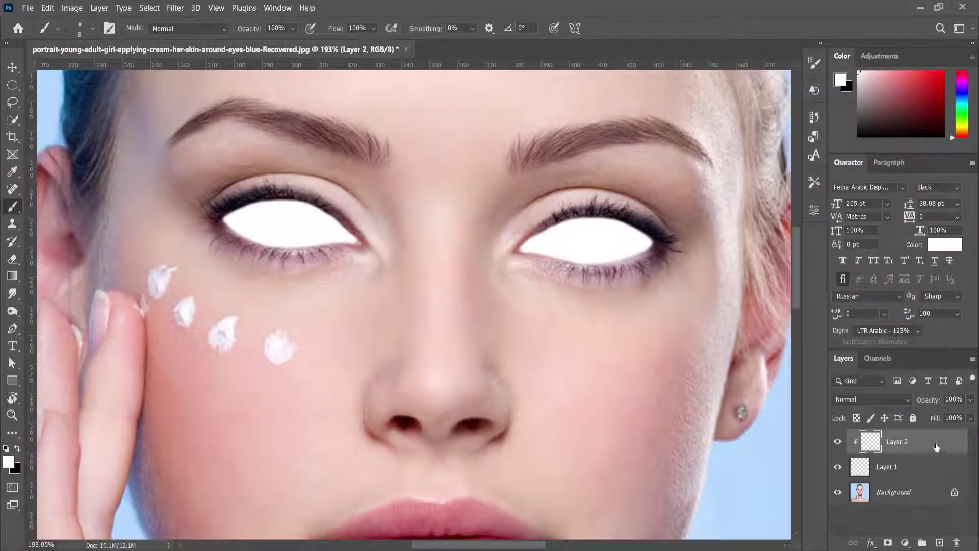
# Keep the Brush tool active and set the foreground colour to mid grey
pyautogui.rightClick(9, 215)
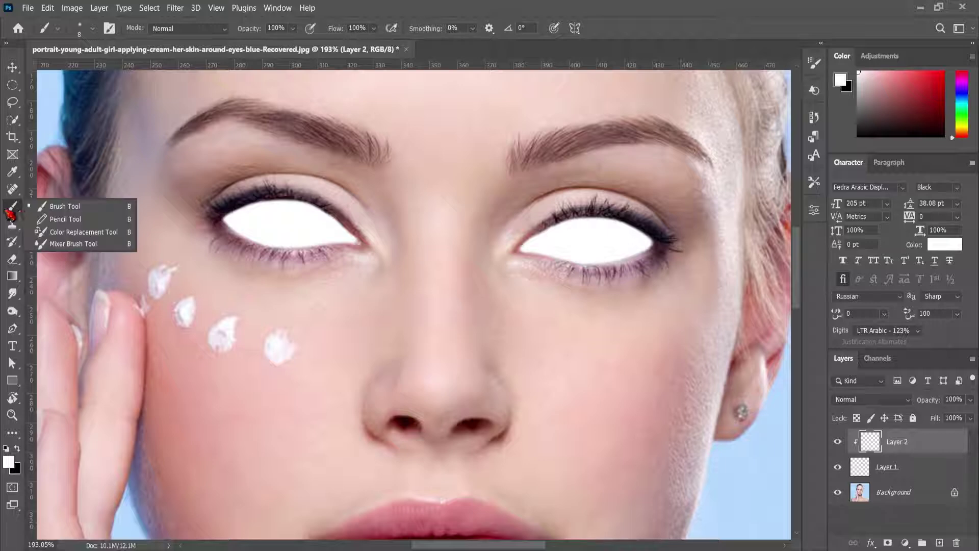
pyautogui.click(65, 206)
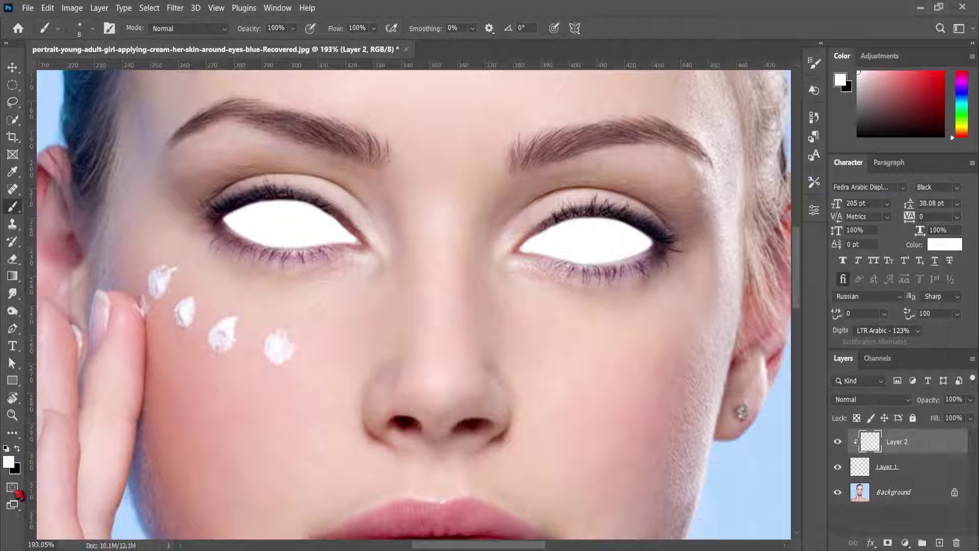
pyautogui.click(8, 461)
pyautogui.write('787878')
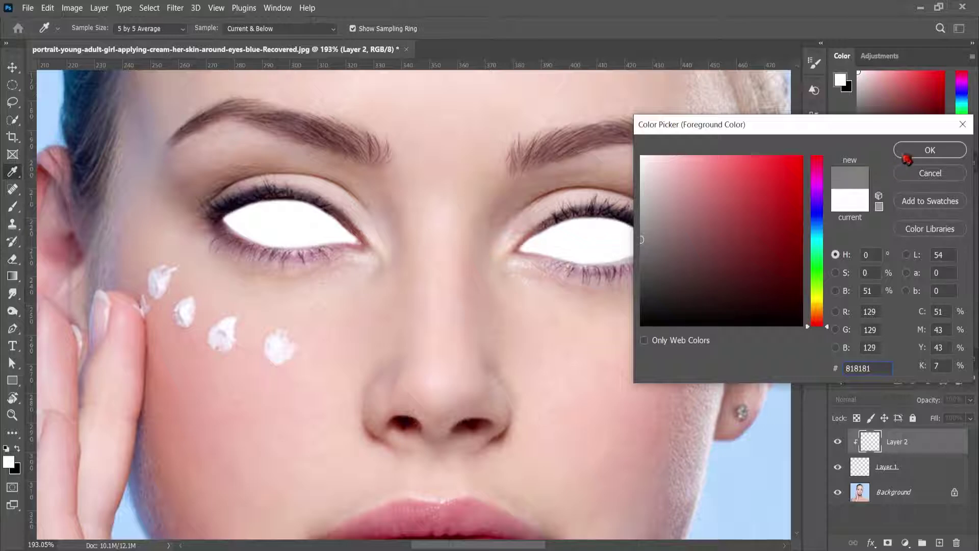
pyautogui.click(906, 154)
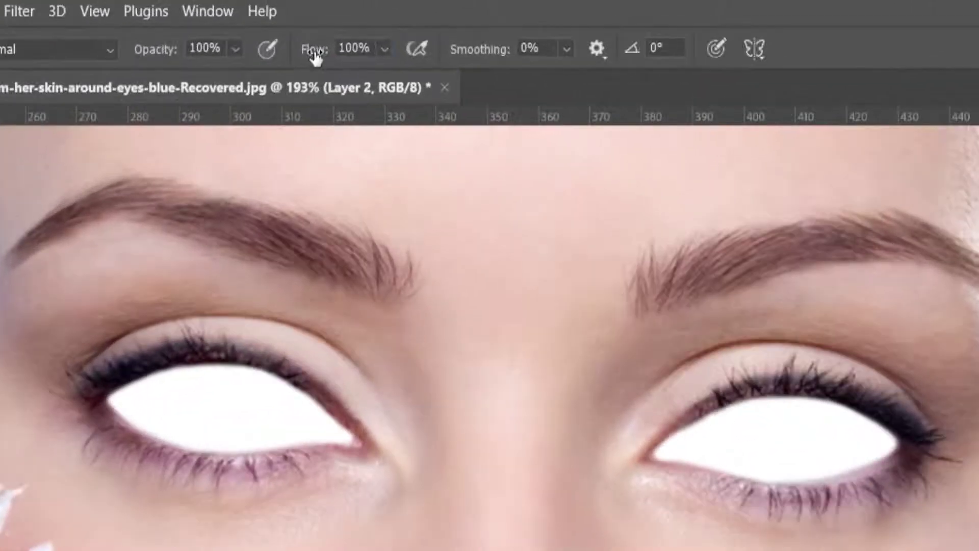
# Shade the upper and lower edges of the first eye white with grey
pyautogui.click(340, 51)
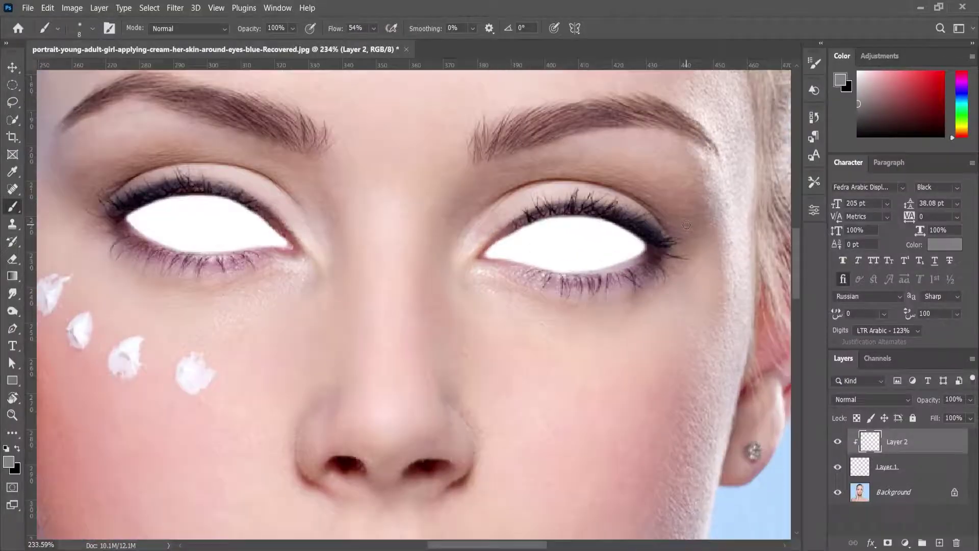
pyautogui.scroll(2, 678, 229)
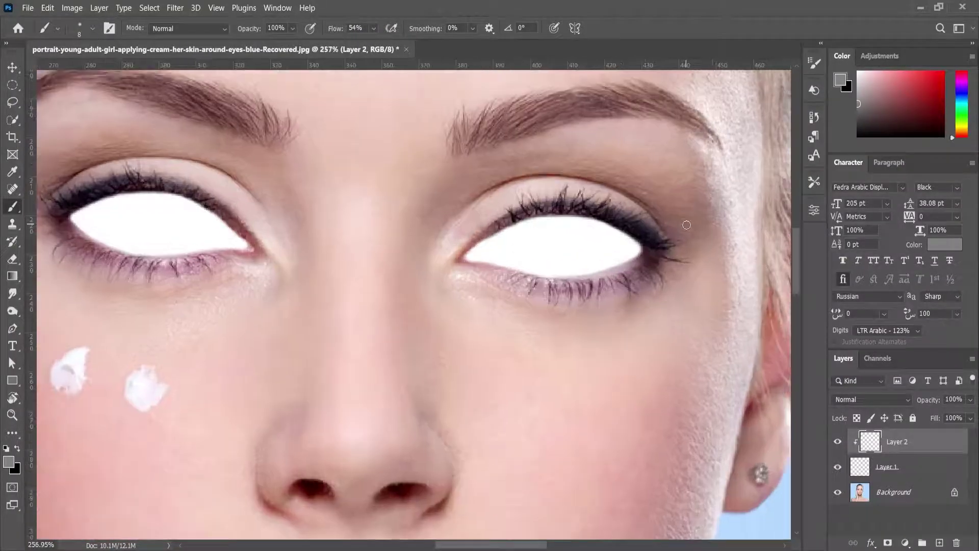
pyautogui.scroll(2, 678, 229)
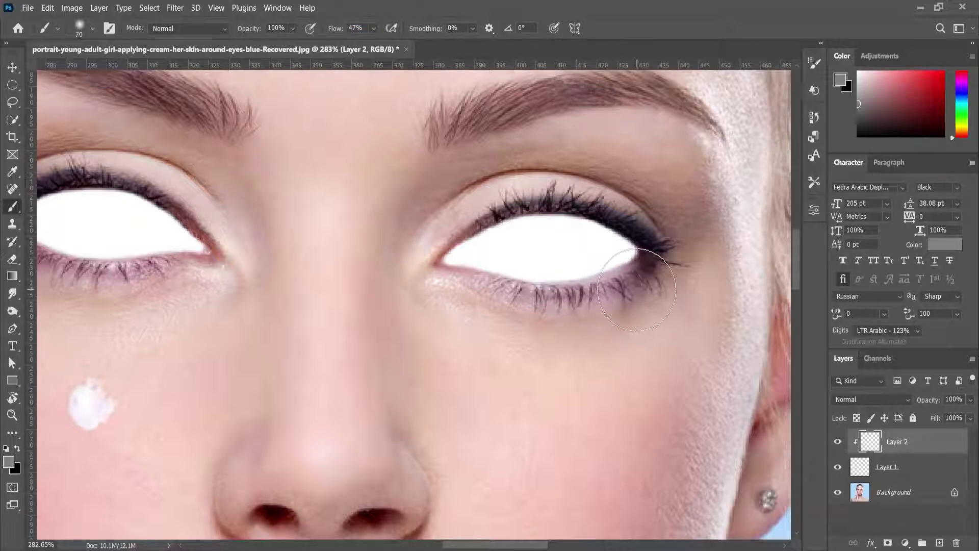
pyautogui.moveTo(624, 300); pyautogui.dragTo(460, 307)
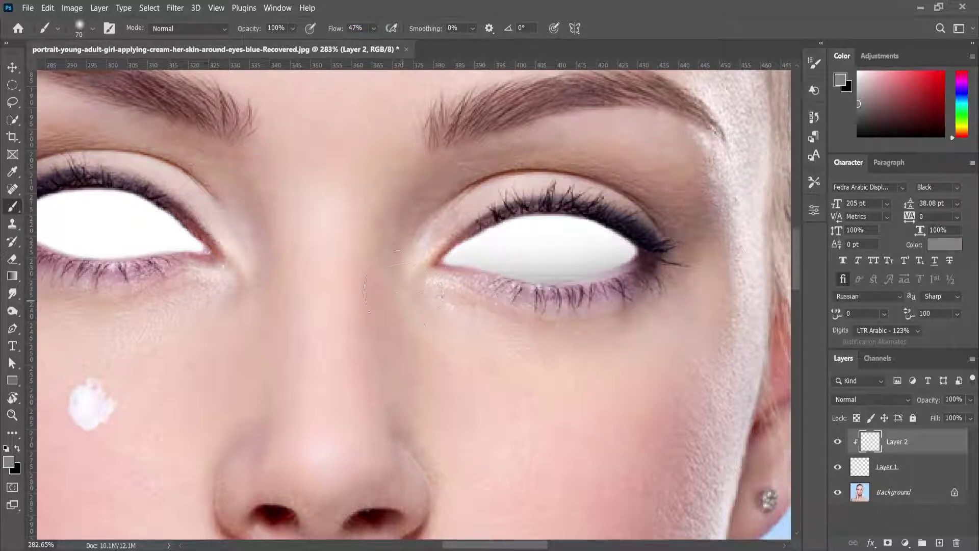
pyautogui.moveTo(413, 244); pyautogui.dragTo(630, 206)
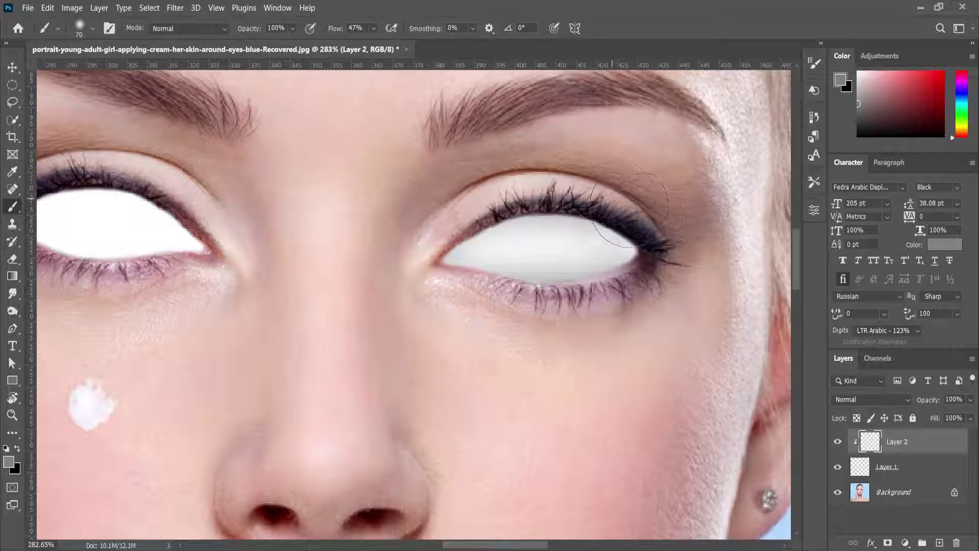
pyautogui.scroll(-2, 720, 306)
pyautogui.scroll(-1, 536, 375)
pyautogui.scroll(3, 280, 240)
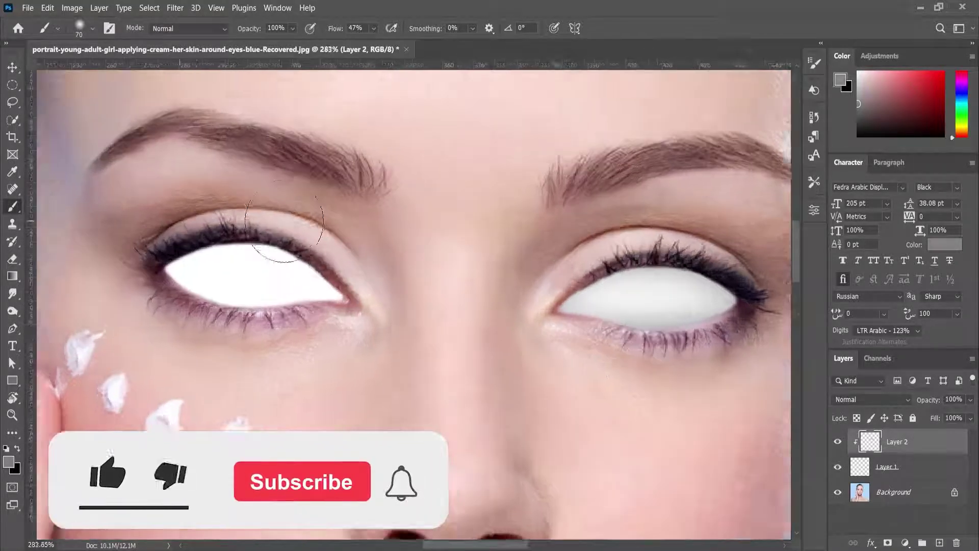
# Shade the left eye white's lower, upper and outer-corner edges grey
pyautogui.moveTo(338, 367)
pyautogui.mouseDown()
pyautogui.moveTo(284, 350)
pyautogui.moveTo(208, 356)
pyautogui.moveTo(138, 337)
pyautogui.mouseUp()
pyautogui.moveTo(76, 255)
pyautogui.mouseDown()
pyautogui.moveTo(153, 255)
pyautogui.moveTo(225, 214)
pyautogui.moveTo(326, 286)
pyautogui.mouseUp()
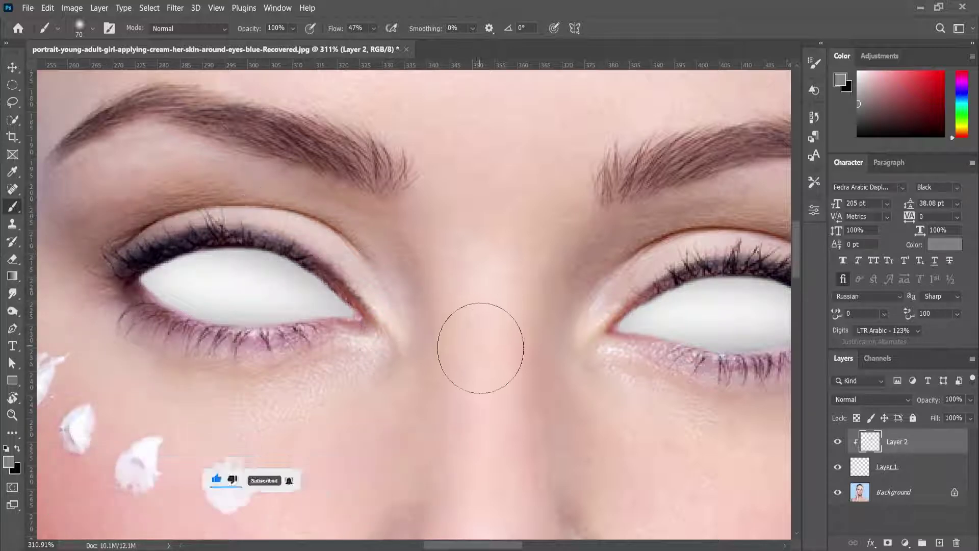
pyautogui.moveTo(198, 207); pyautogui.dragTo(83, 263)
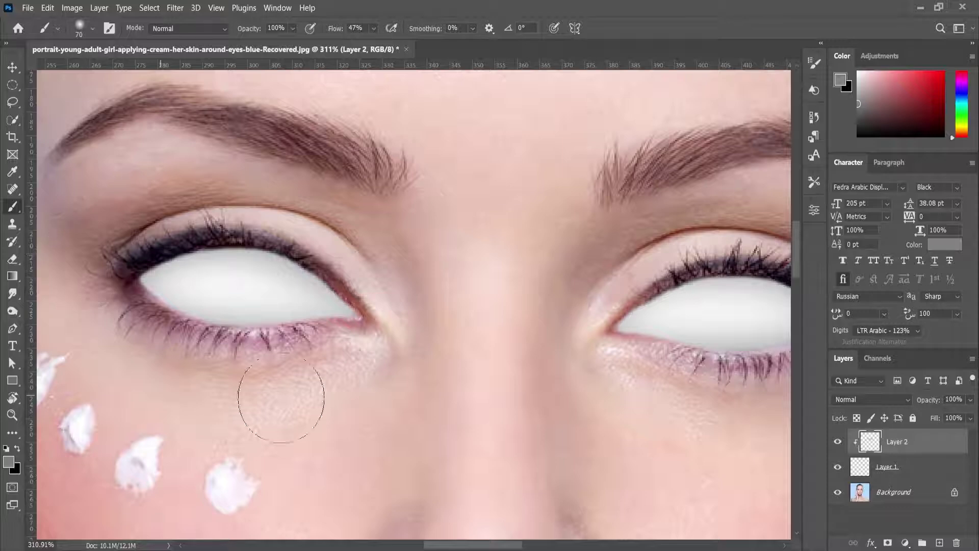
pyautogui.scroll(-3, 281, 400)
pyautogui.scroll(2, 381, 298)
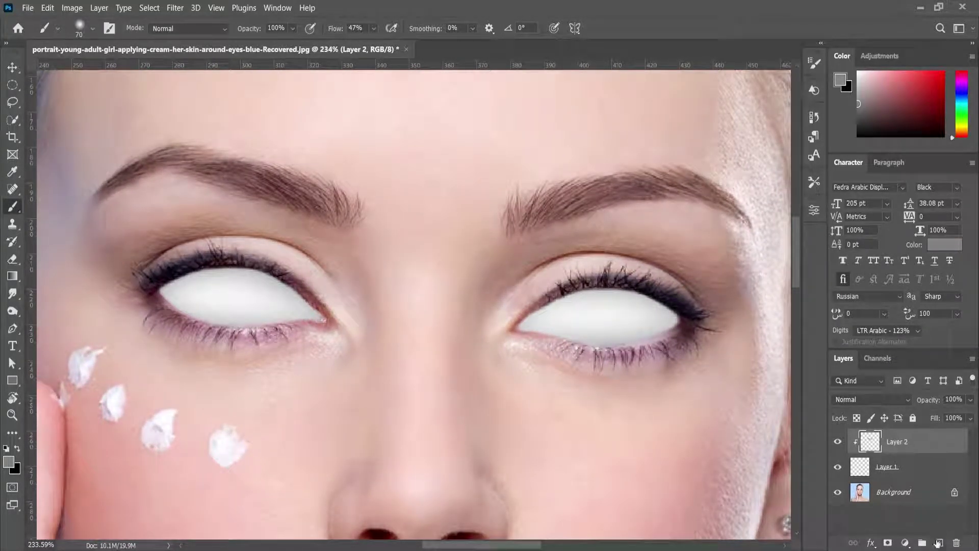
# Add Layer 3 and clip it to the eye layer below
pyautogui.click(938, 543)
pyautogui.rightClick(919, 447)
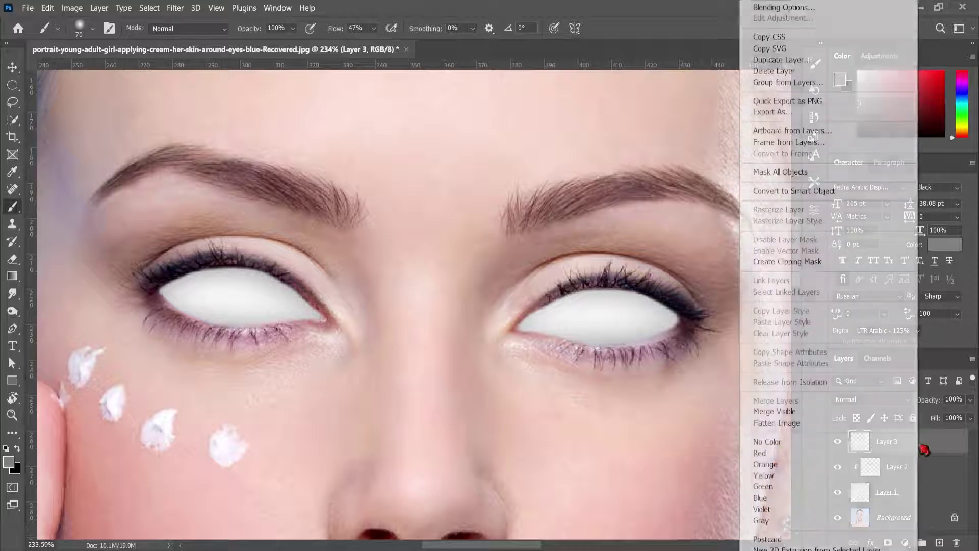
pyautogui.click(830, 261)
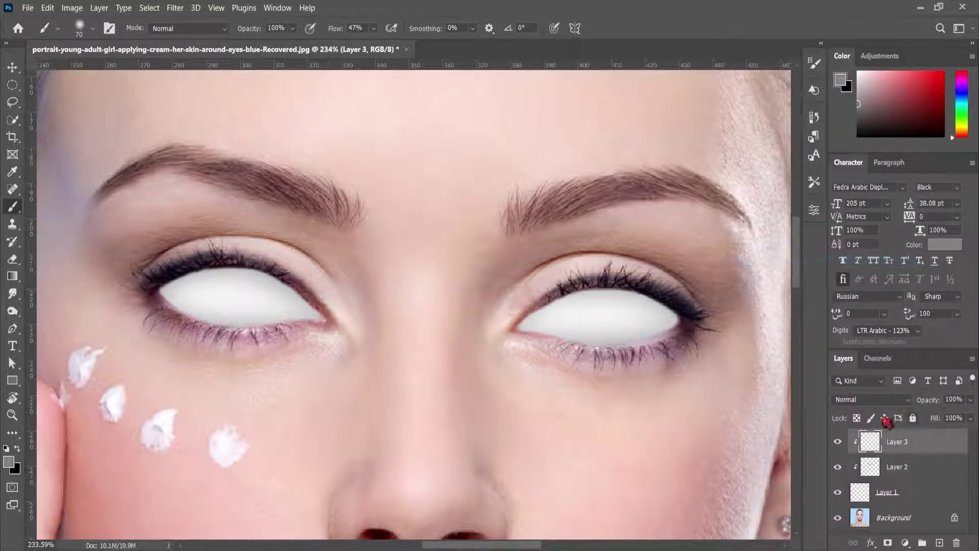
# Set the foreground to near-black and make the brush smaller
pyautogui.click(17, 462)
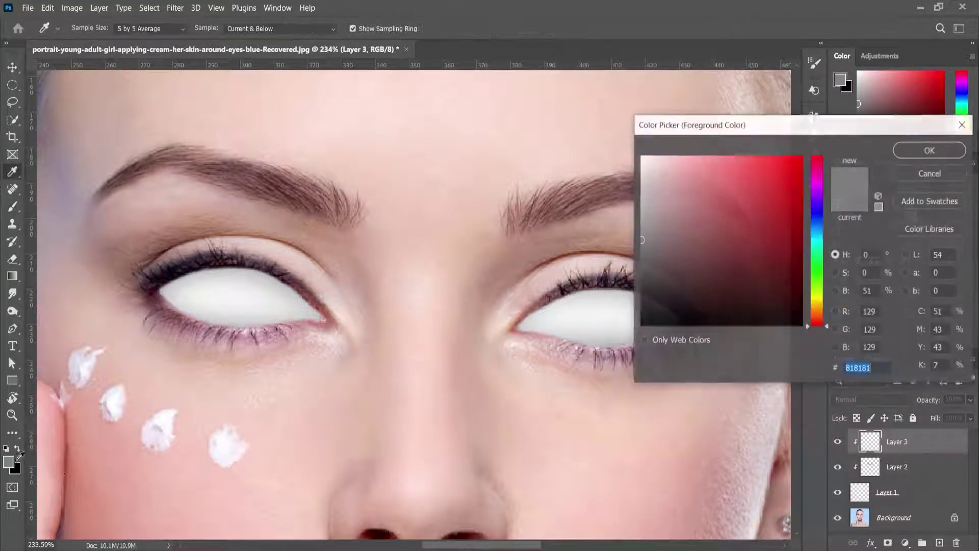
pyautogui.click(786, 315)
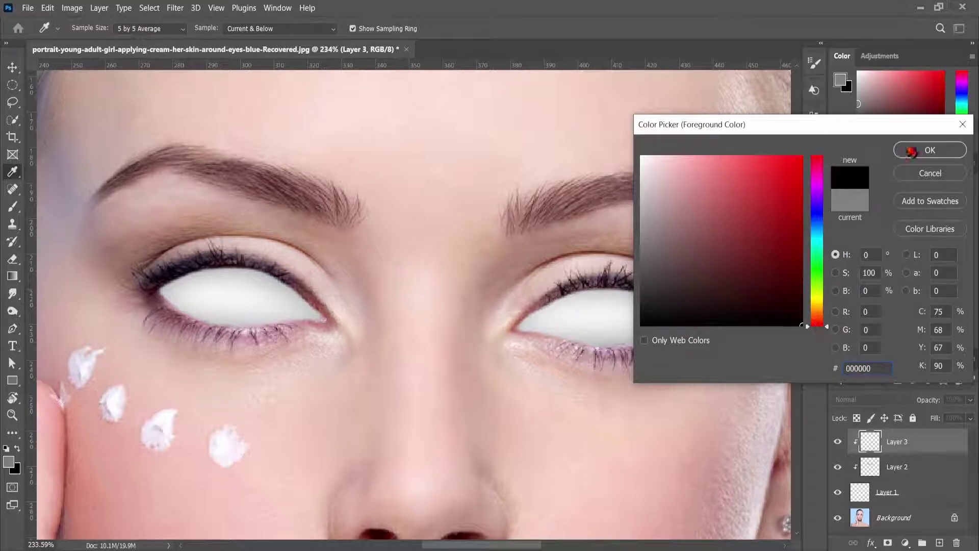
pyautogui.click(911, 151)
pyautogui.press('b')
pyautogui.scroll(2, 604, 338)
pyautogui.scroll(2, 603, 338)
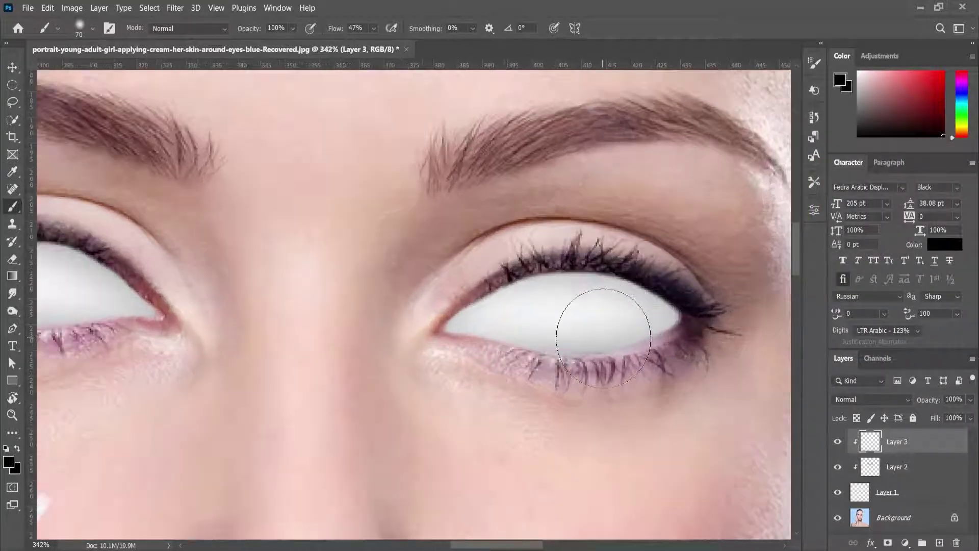
pyautogui.press('[')
pyautogui.press('[')
pyautogui.scroll(1, 606, 338)
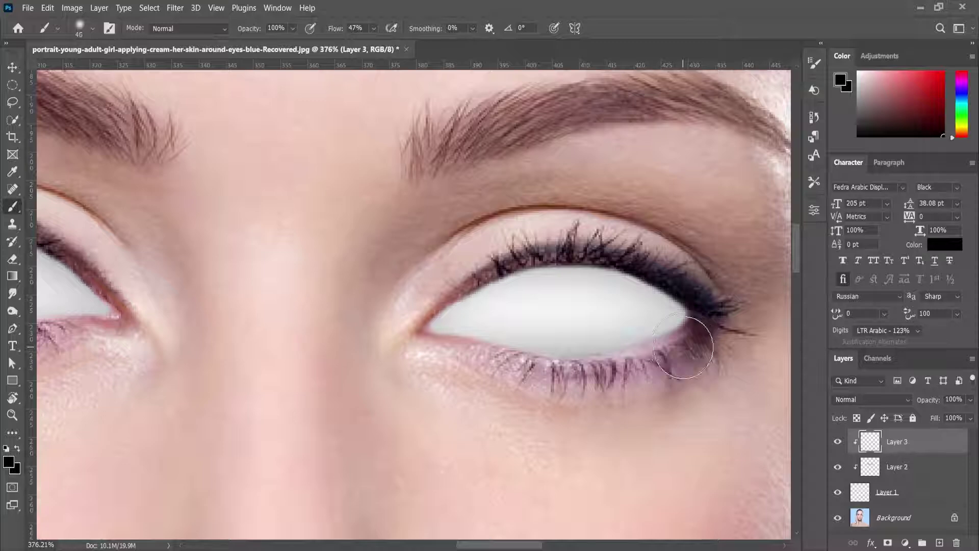
# Darken the first eye's lower edge, upper lid and corners, redoing one too-strong stroke
pyautogui.moveTo(675, 357); pyautogui.dragTo(477, 377)
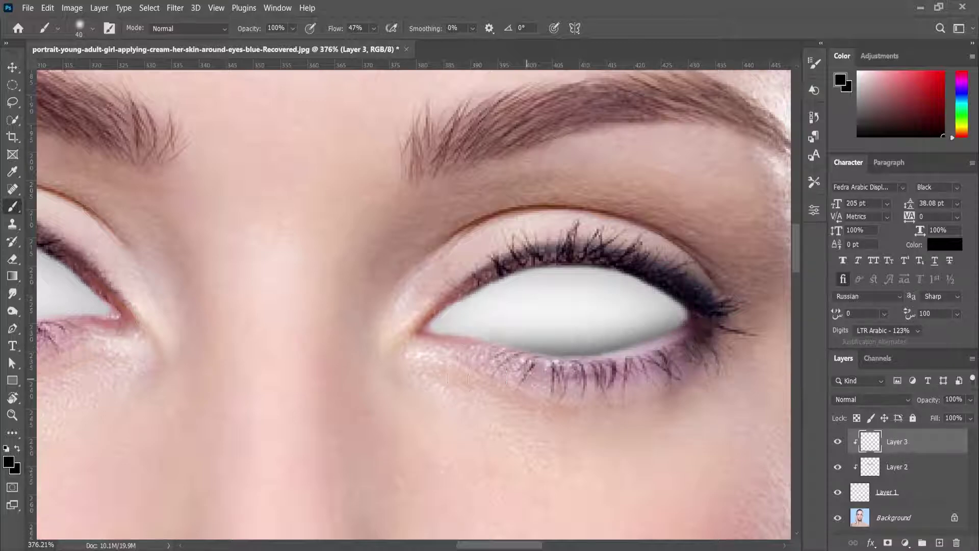
pyautogui.hotkey('ctrl', 'z')
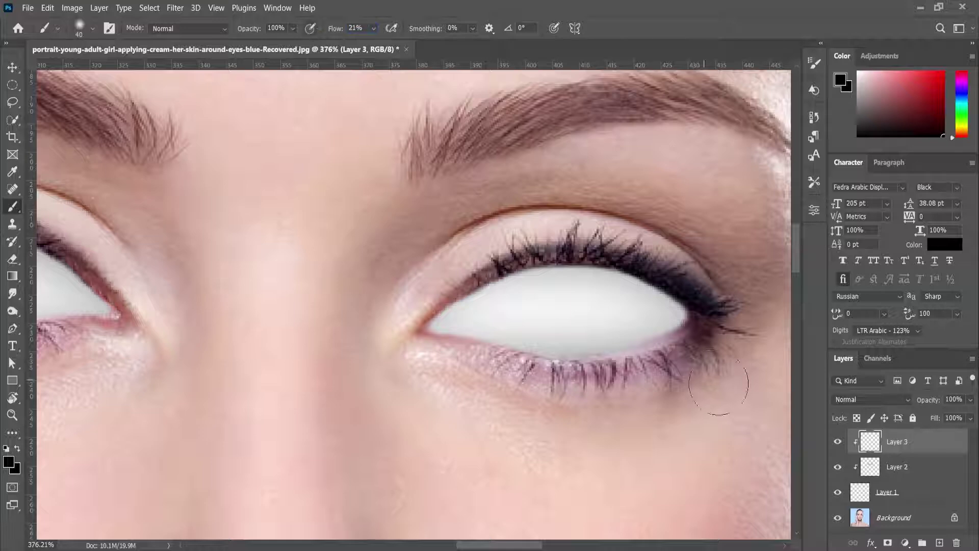
pyautogui.moveTo(689, 351); pyautogui.dragTo(491, 376)
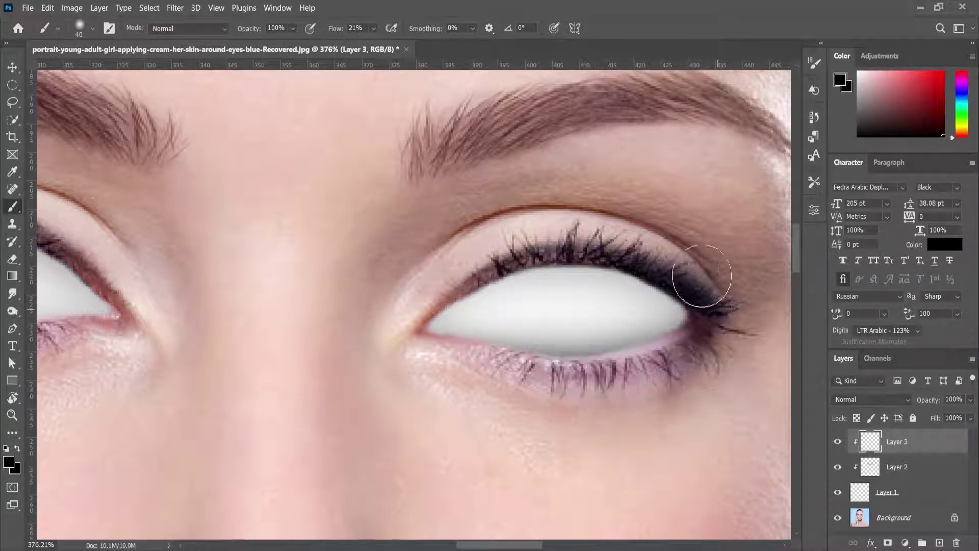
pyautogui.moveTo(702, 275)
pyautogui.mouseDown()
pyautogui.moveTo(647, 253)
pyautogui.moveTo(584, 253)
pyautogui.moveTo(424, 305)
pyautogui.mouseUp()
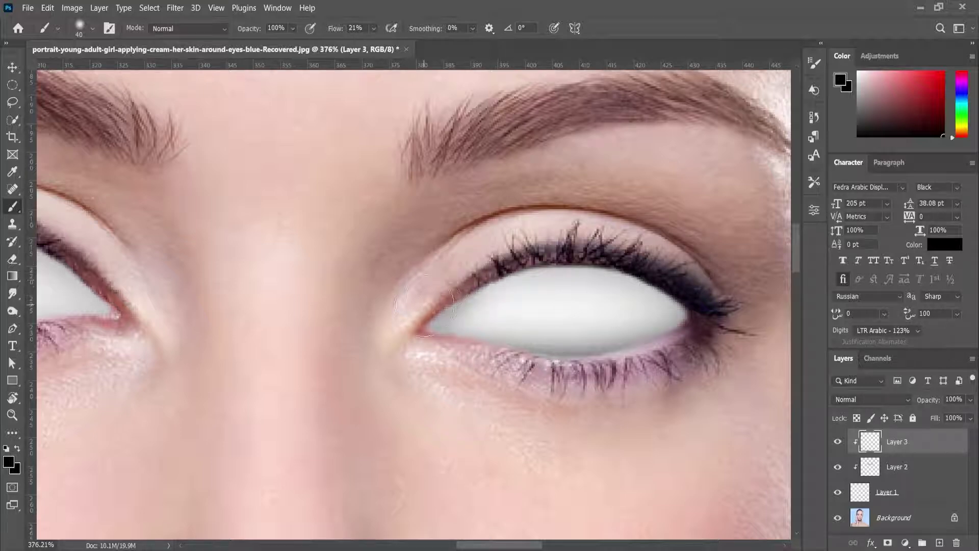
pyautogui.moveTo(695, 284); pyautogui.dragTo(568, 250)
pyautogui.moveTo(442, 277); pyautogui.dragTo(732, 262)
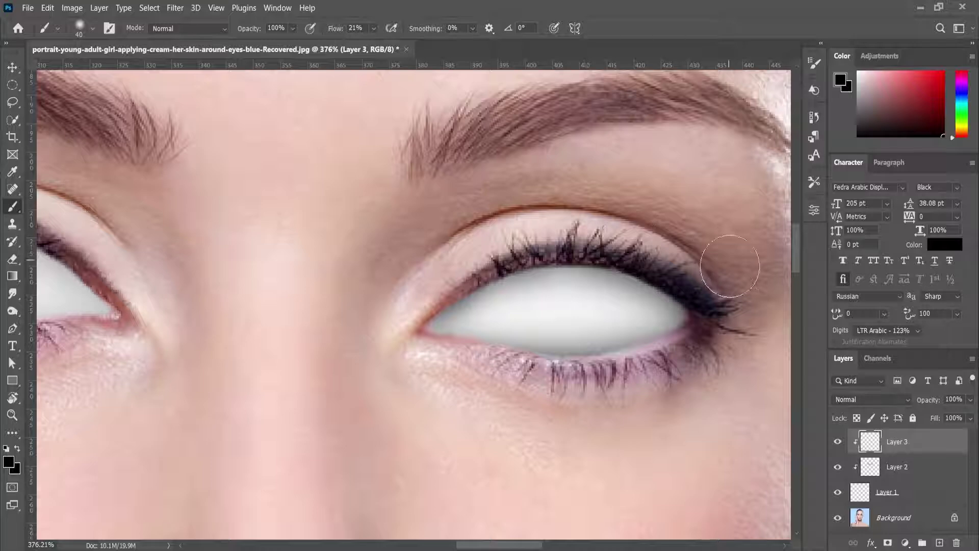
# Darken the left eye's upper and lower lash lines and lid margin
pyautogui.scroll(-1, 729, 275)
pyautogui.scroll(-2, 535, 419)
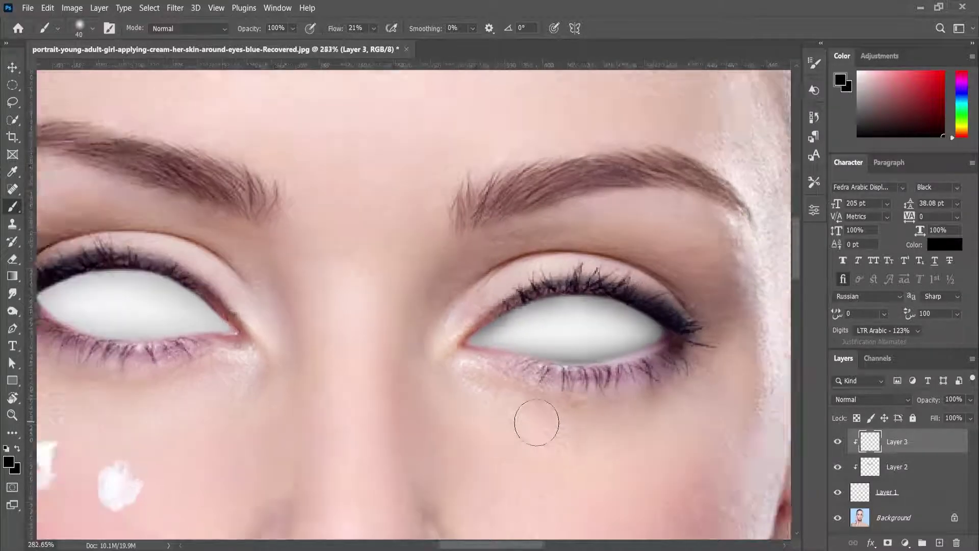
pyautogui.scroll(-1, 367, 371)
pyautogui.scroll(3, 332, 332)
pyautogui.scroll(2, 296, 322)
pyautogui.scroll(2, 296, 323)
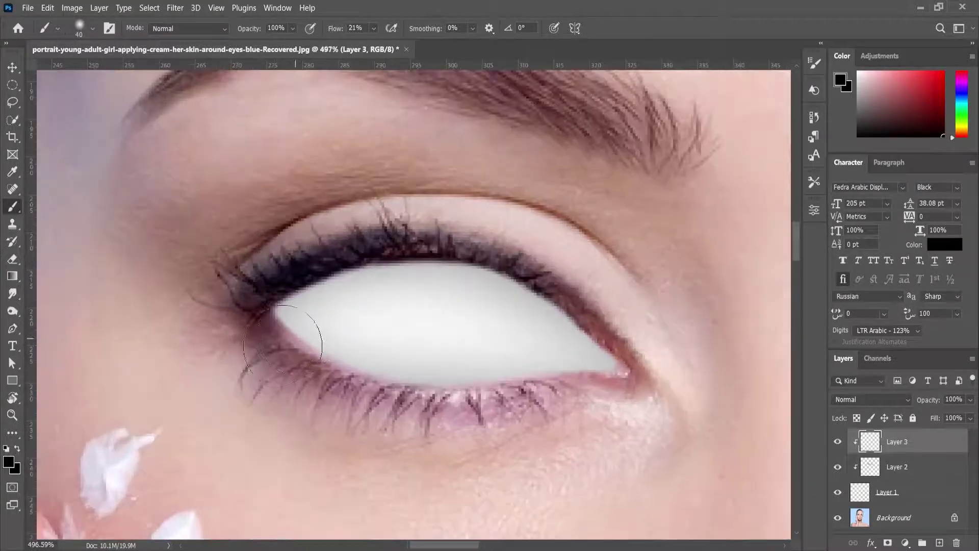
pyautogui.moveTo(271, 354)
pyautogui.mouseDown()
pyautogui.moveTo(582, 416)
pyautogui.moveTo(696, 414)
pyautogui.mouseUp()
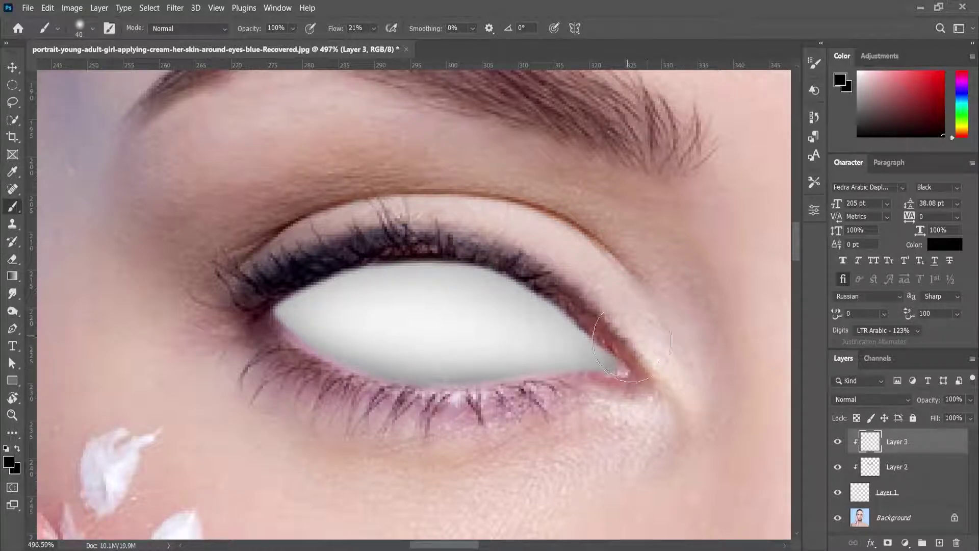
pyautogui.moveTo(628, 329)
pyautogui.mouseDown()
pyautogui.moveTo(475, 268)
pyautogui.moveTo(393, 253)
pyautogui.moveTo(297, 260)
pyautogui.moveTo(212, 319)
pyautogui.mouseUp()
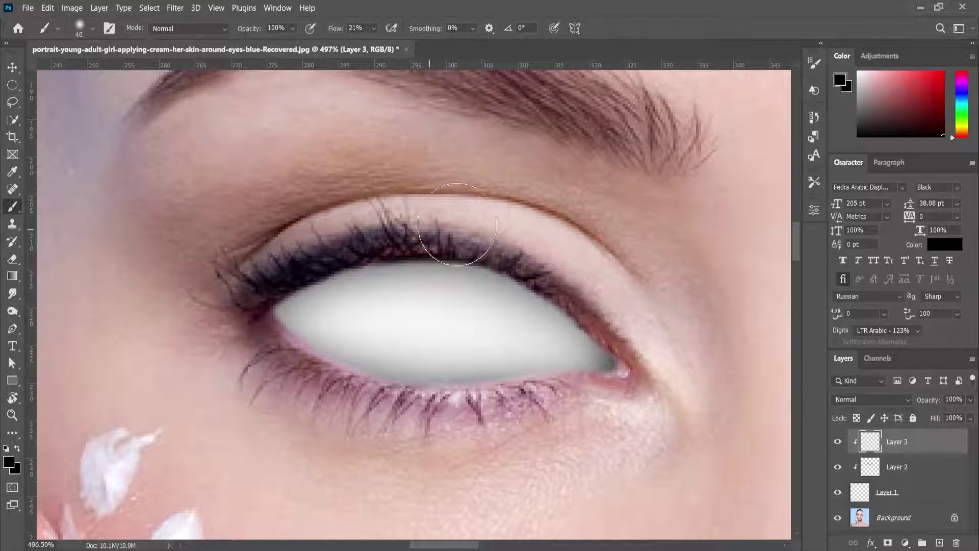
pyautogui.moveTo(457, 224); pyautogui.dragTo(612, 311)
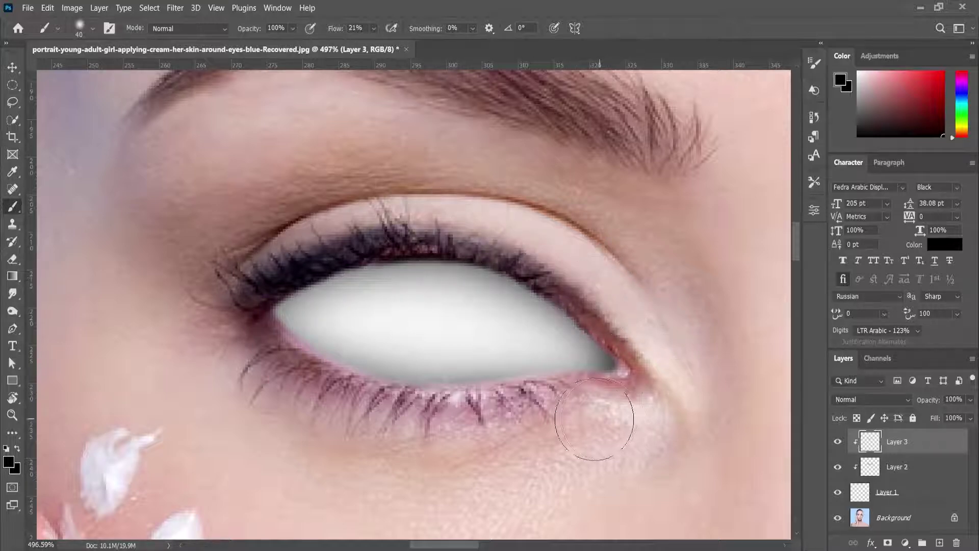
pyautogui.moveTo(594, 419); pyautogui.dragTo(551, 428)
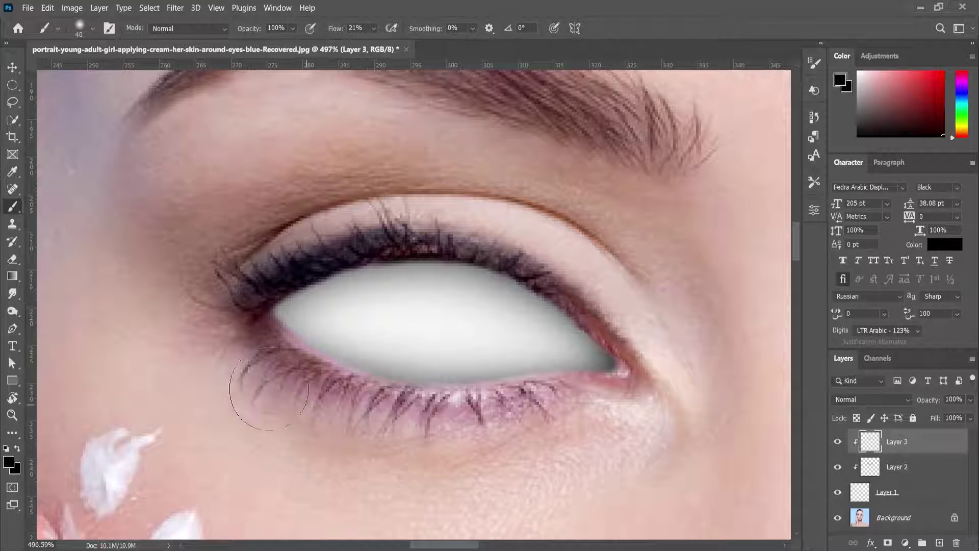
pyautogui.scroll(-5, 233, 377)
pyautogui.scroll(-1, 232, 377)
pyautogui.scroll(1, 474, 365)
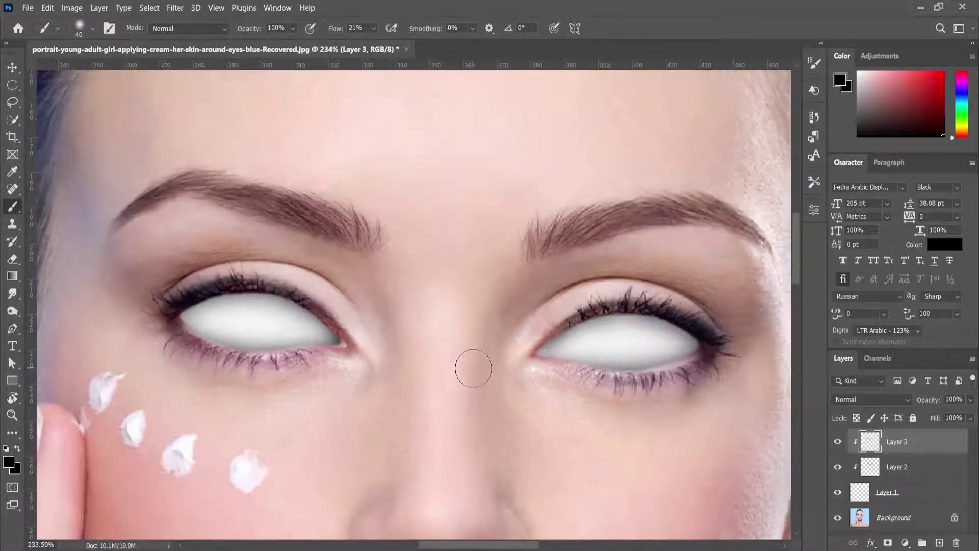
pyautogui.scroll(3, 391, 351)
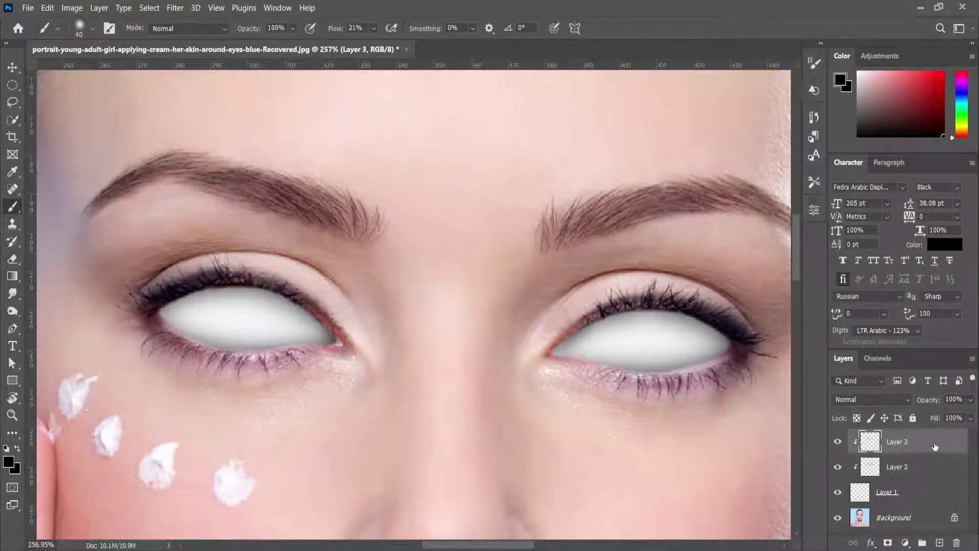
# Add Layer 4 and clip it to the layers below
pyautogui.click(940, 542)
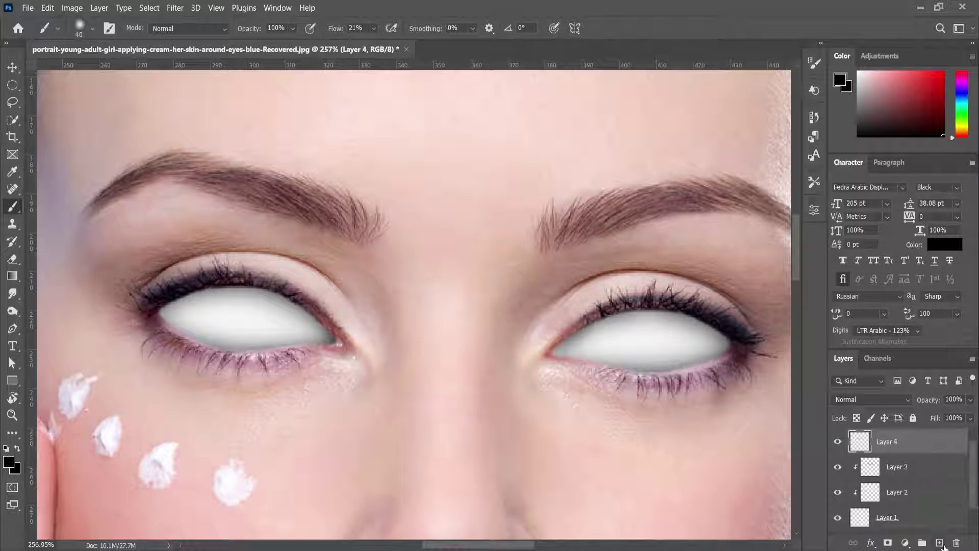
pyautogui.rightClick(932, 445)
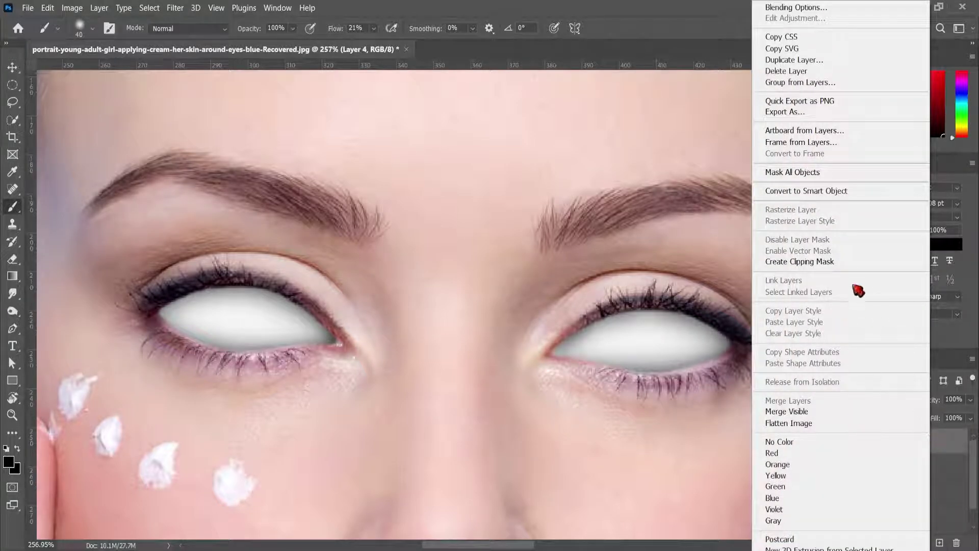
pyautogui.click(848, 262)
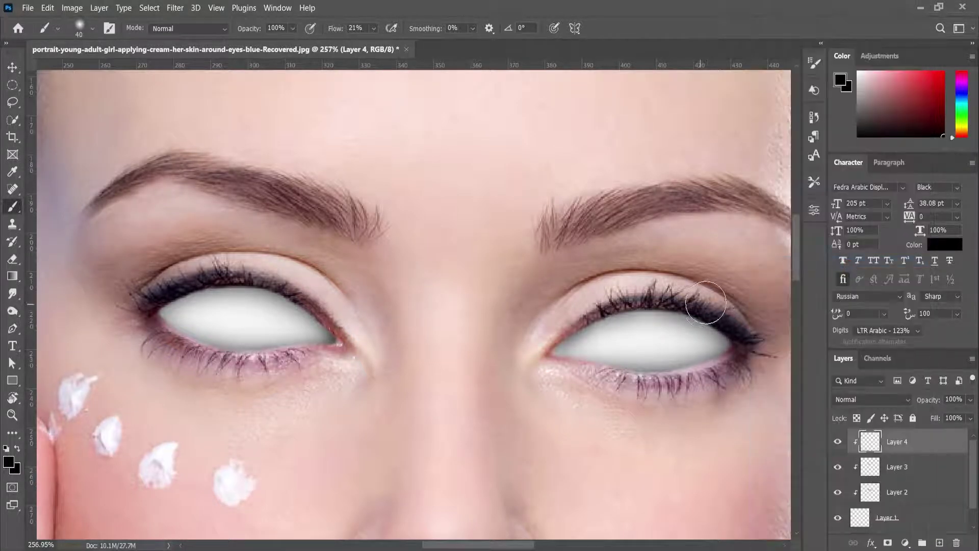
pyautogui.scroll(3, 714, 301)
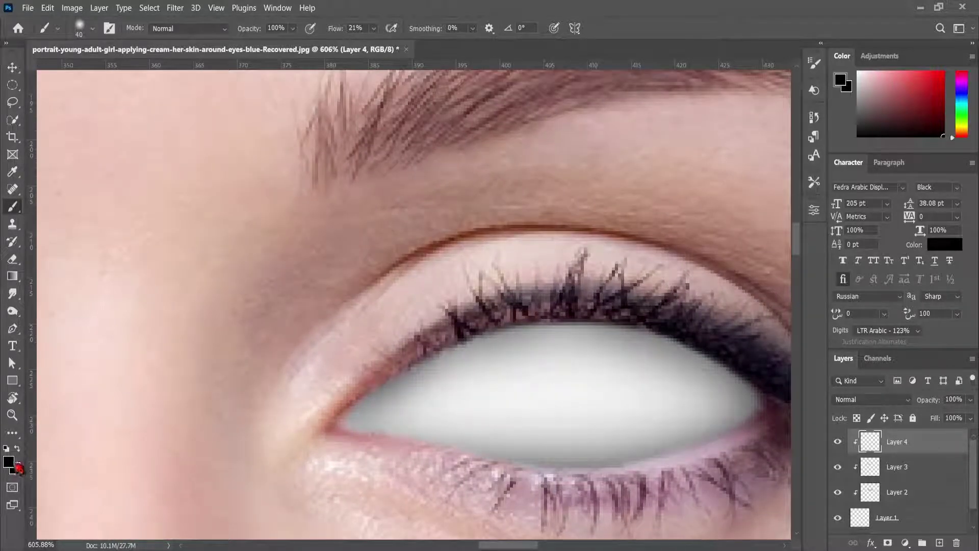
# Set the foreground colour to white (ffffff)
pyautogui.click(16, 464)
pyautogui.write('ffffff')
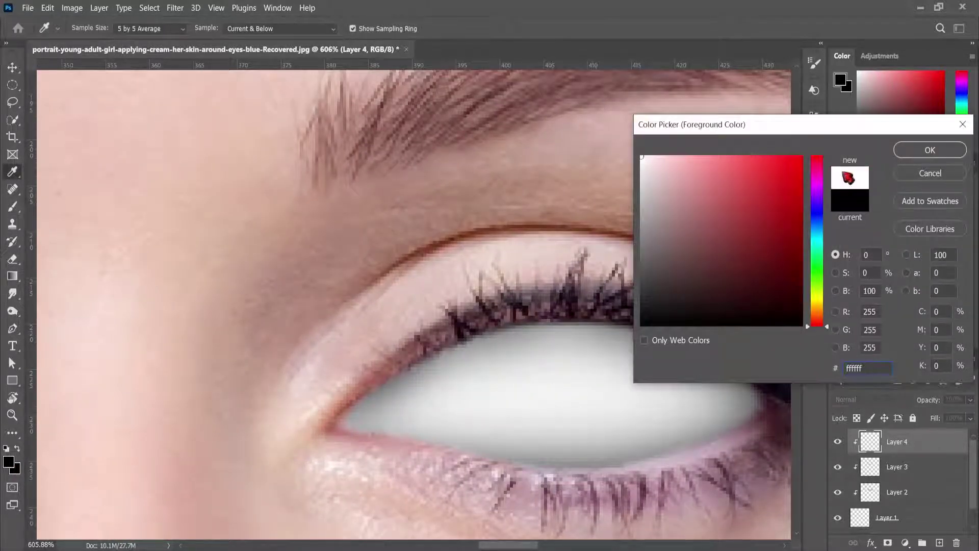
pyautogui.click(922, 155)
# Shrink the brush and paint a small soft white catchlight on the eye white
pyautogui.press('b')
pyautogui.scroll(2, 602, 357)
pyautogui.scroll(1, 564, 367)
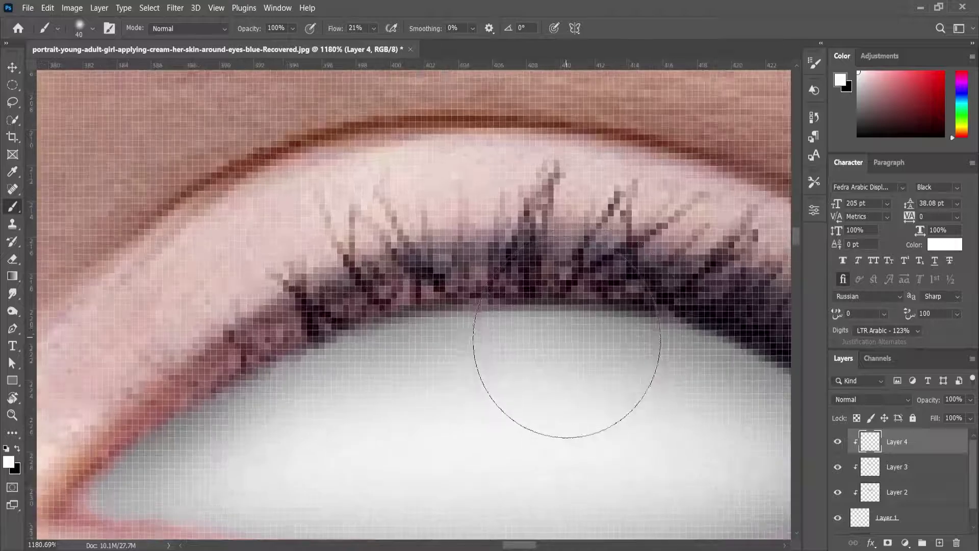
pyautogui.press('[')
pyautogui.press('[')
pyautogui.press('[')
pyautogui.scroll(1, 587, 341)
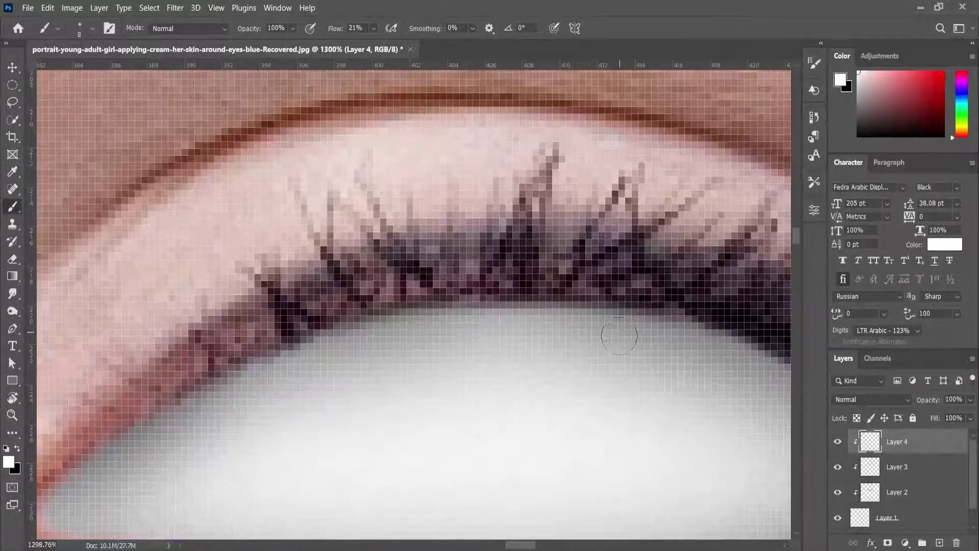
pyautogui.moveTo(610, 354); pyautogui.dragTo(605, 335)
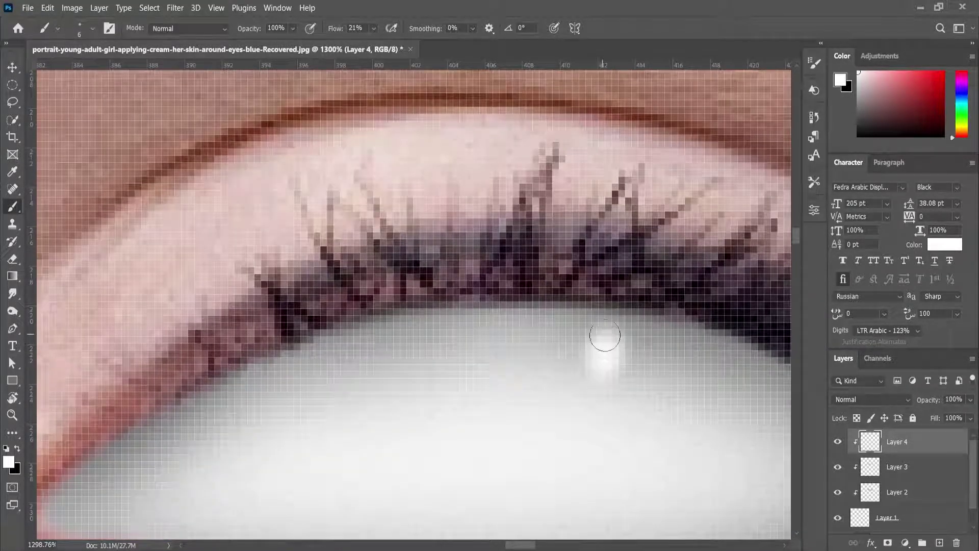
pyautogui.scroll(-3, 600, 353)
pyautogui.scroll(-2, 595, 354)
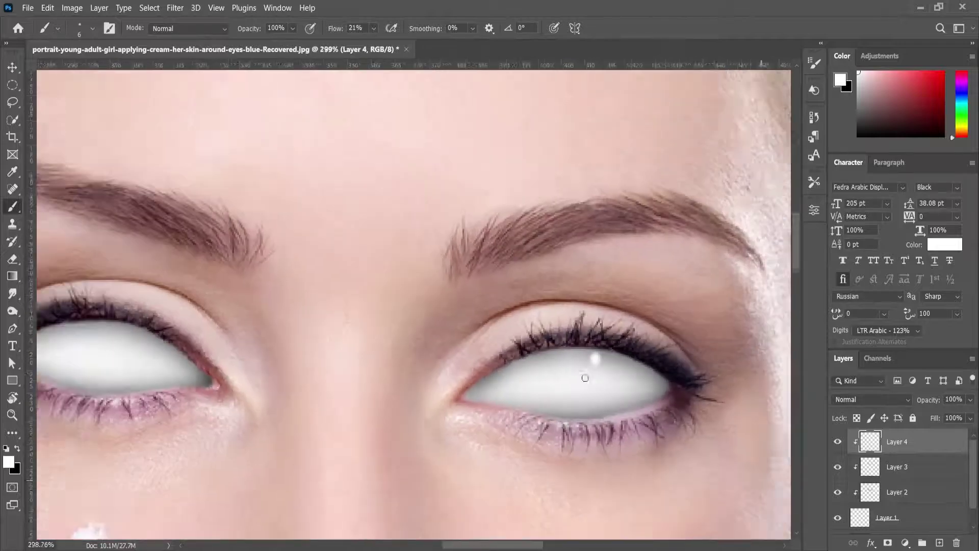
# Move the view across to the other eye and zoom to inspect the highlights
pyautogui.moveTo(290, 429); pyautogui.dragTo(413, 436)
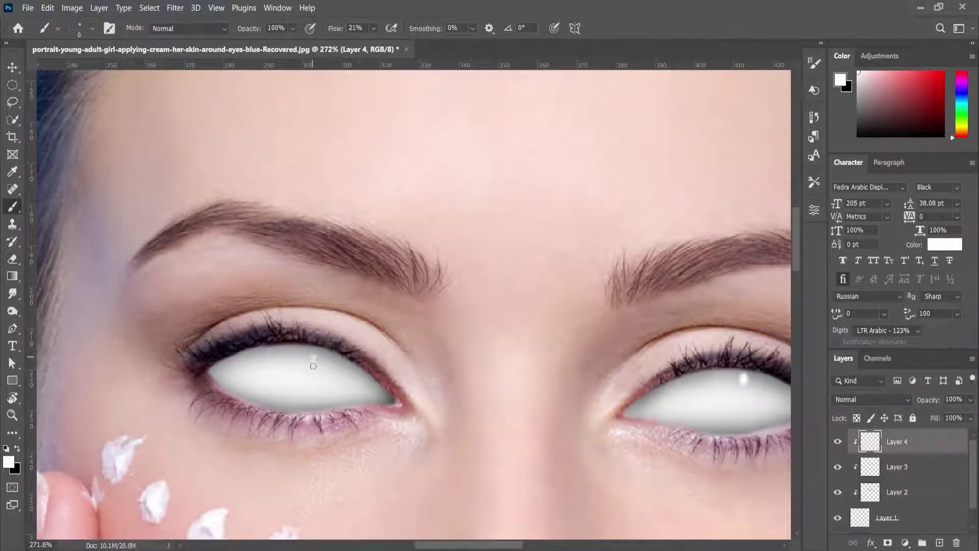
pyautogui.scroll(-2, 313, 358)
pyautogui.scroll(-3, 301, 372)
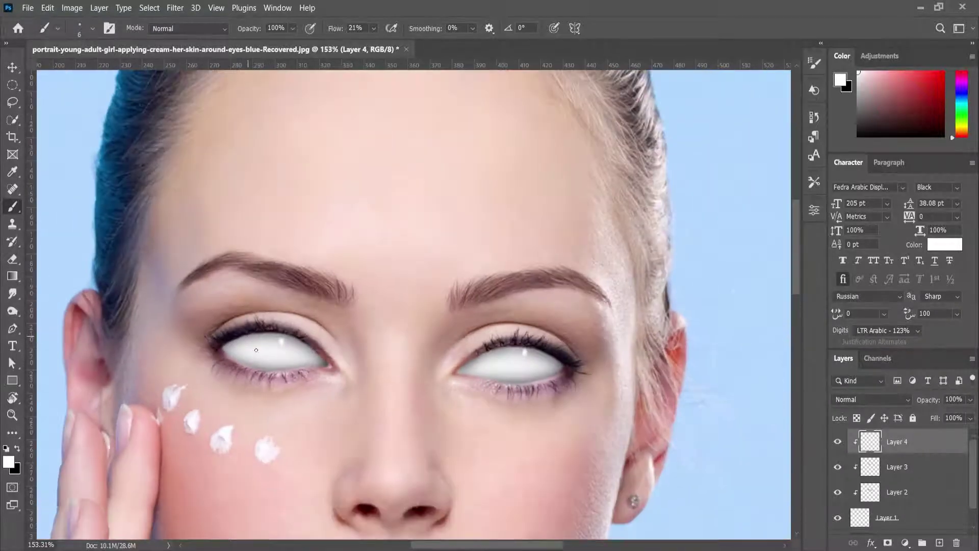
pyautogui.scroll(-2, 292, 384)
pyautogui.scroll(1, 271, 379)
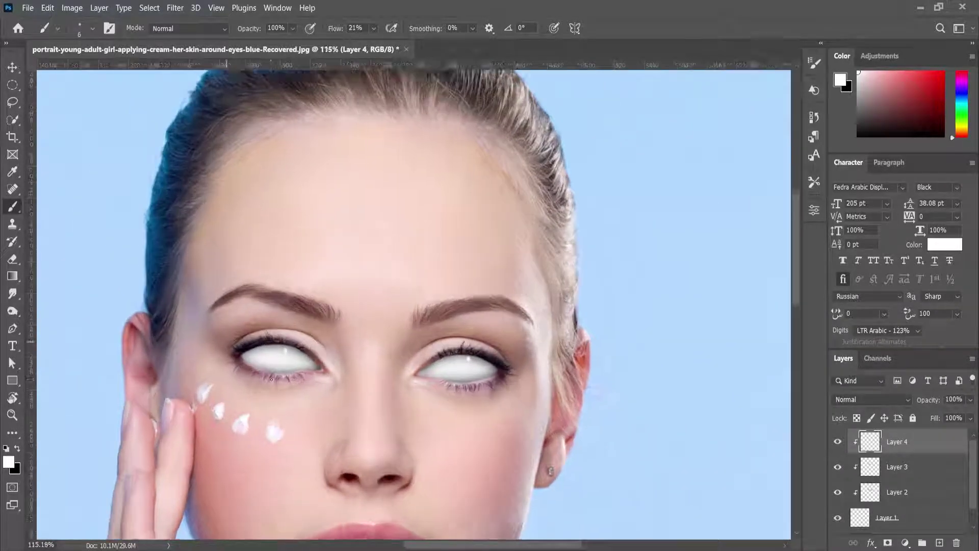
pyautogui.scroll(2, 272, 380)
pyautogui.scroll(1, 271, 379)
pyautogui.scroll(2, 271, 380)
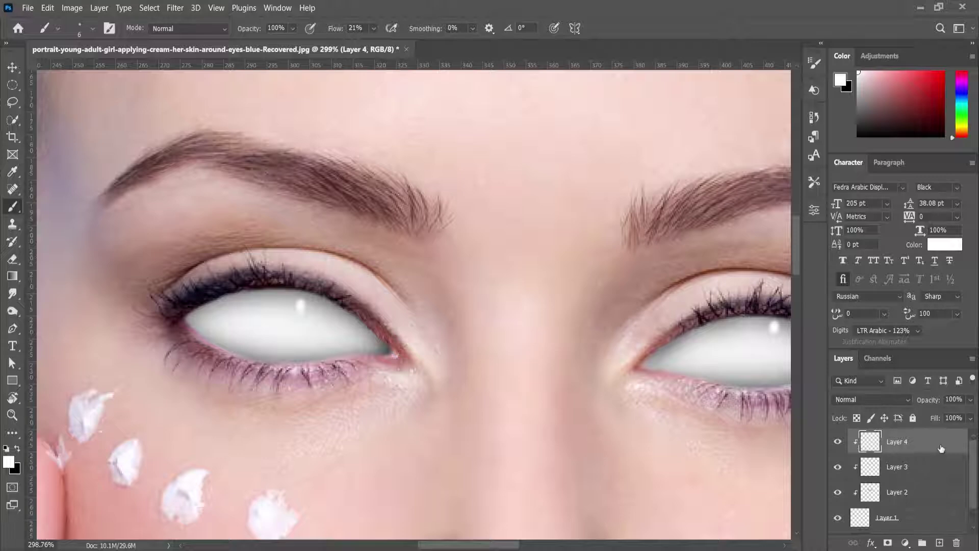
# Add a new Layer 5 clipped to the eye-white layer below
pyautogui.click(939, 543)
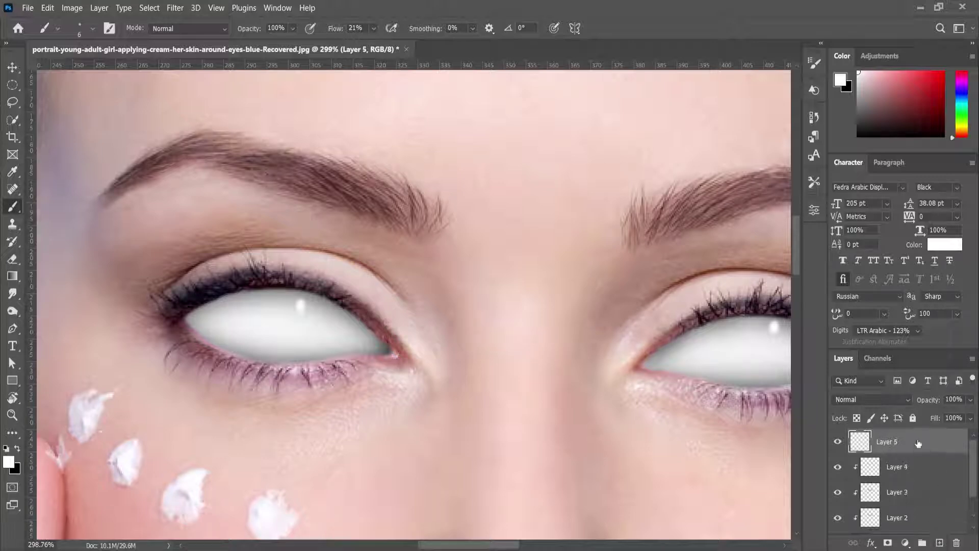
pyautogui.rightClick(918, 443)
pyautogui.click(838, 257)
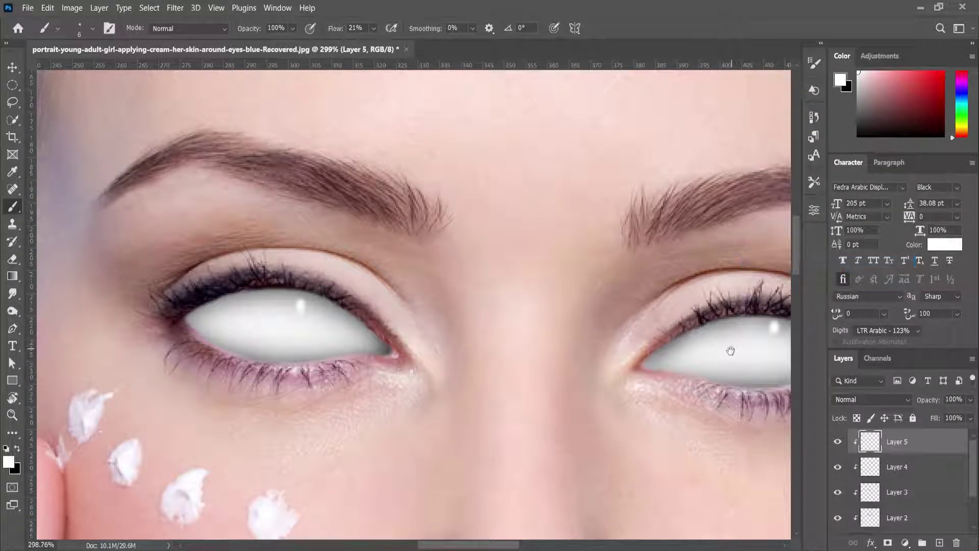
pyautogui.moveTo(730, 351); pyautogui.dragTo(614, 357)
pyautogui.scroll(1, 614, 359)
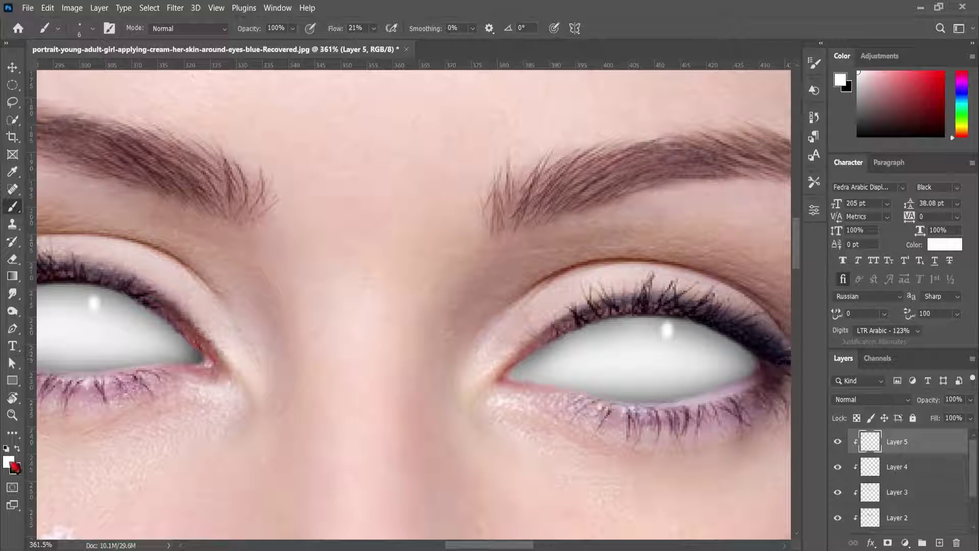
# Set the foreground colour to black 000000 and lower the brush flow to 15%
pyautogui.click(841, 80)
pyautogui.write('000000')
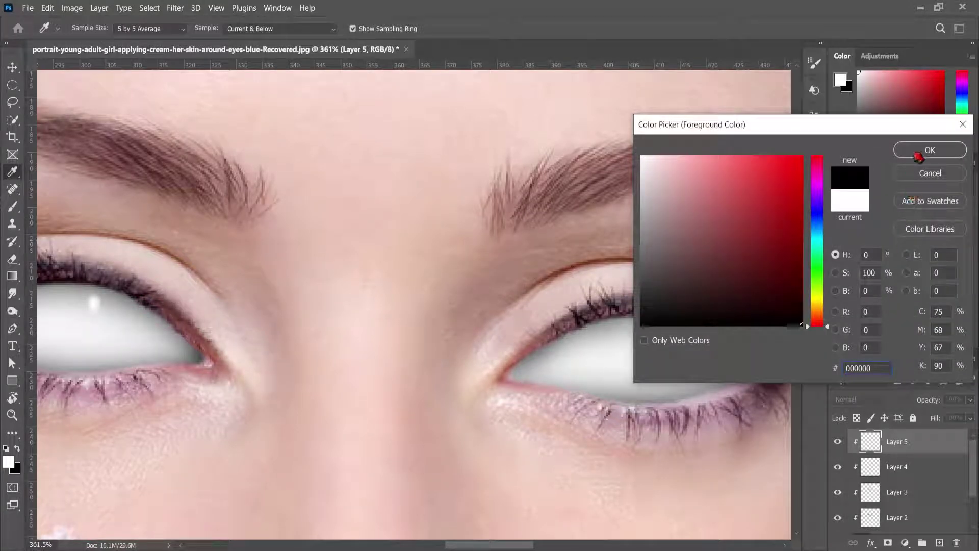
pyautogui.click(918, 157)
pyautogui.press('b')
pyautogui.moveTo(175, 61); pyautogui.dragTo(169, 61)
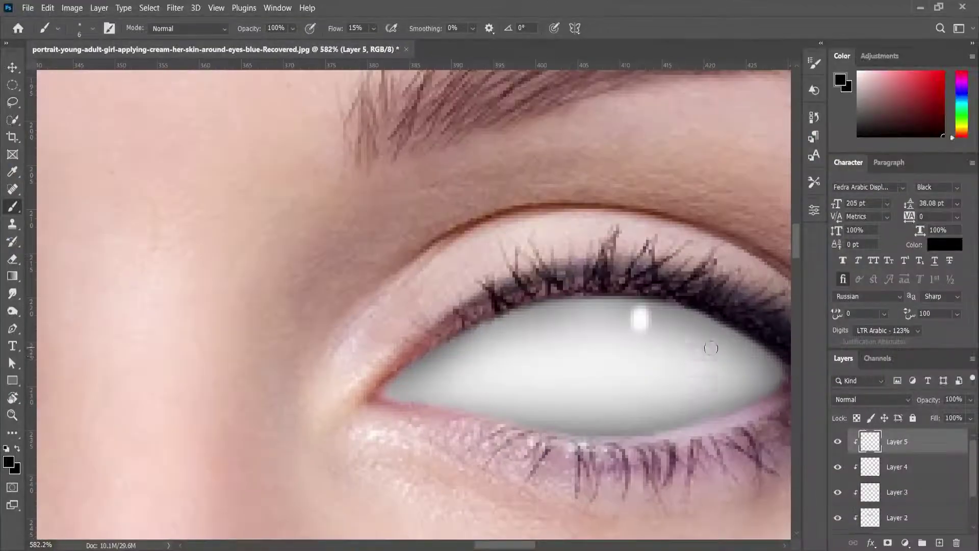
# Paint faint dark shading strokes into the inner corners of the white eyes
pyautogui.scroll(2, 531, 343)
pyautogui.scroll(2, 566, 342)
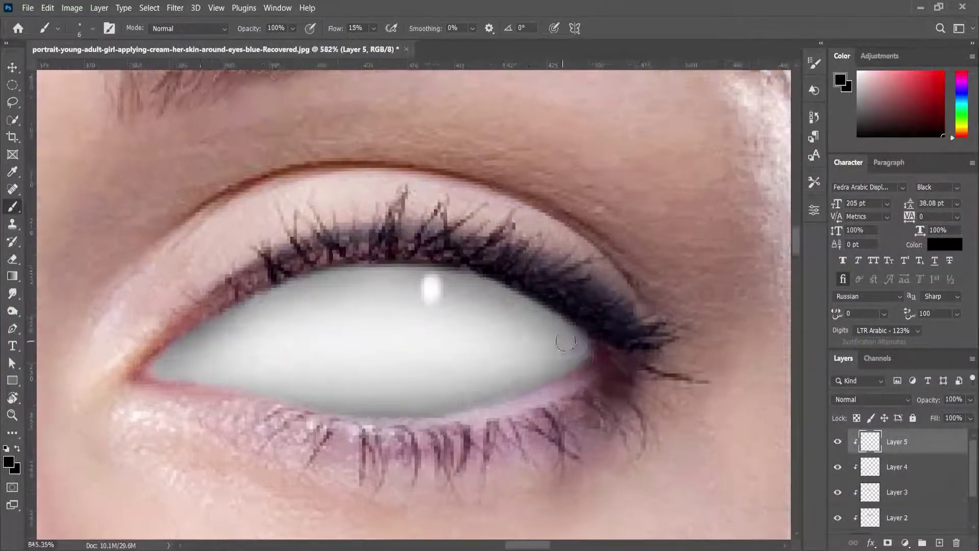
pyautogui.scroll(2, 566, 342)
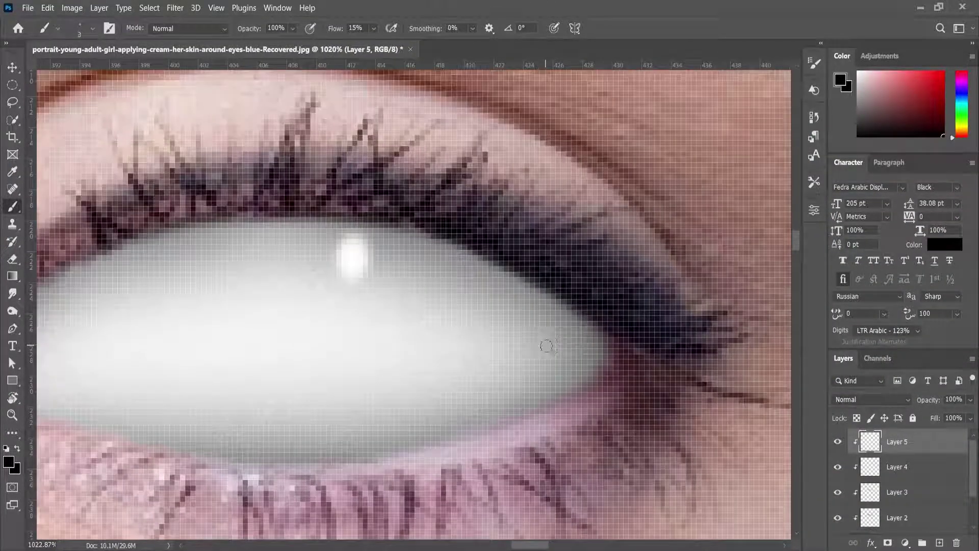
pyautogui.scroll(-1, 546, 347)
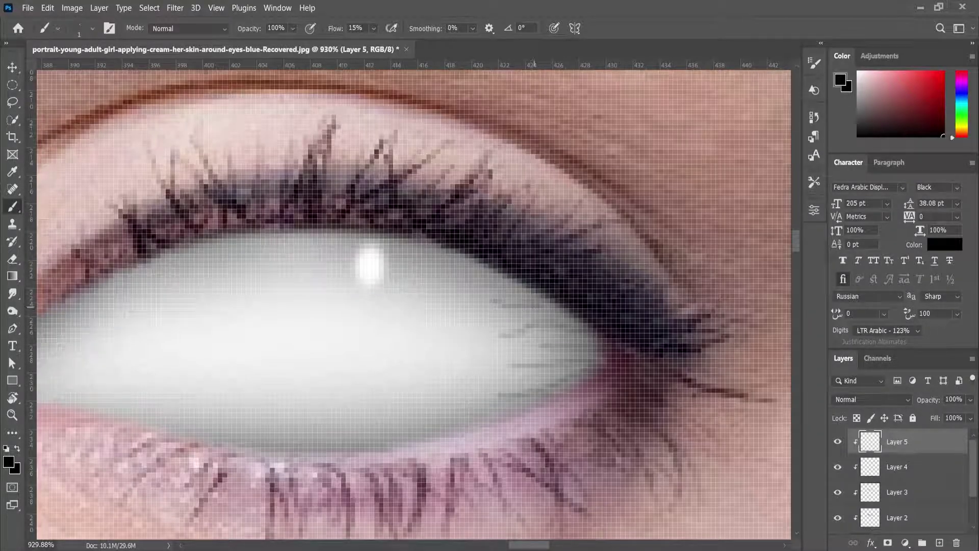
pyautogui.scroll(-5, 340, 386)
pyautogui.scroll(5, 339, 386)
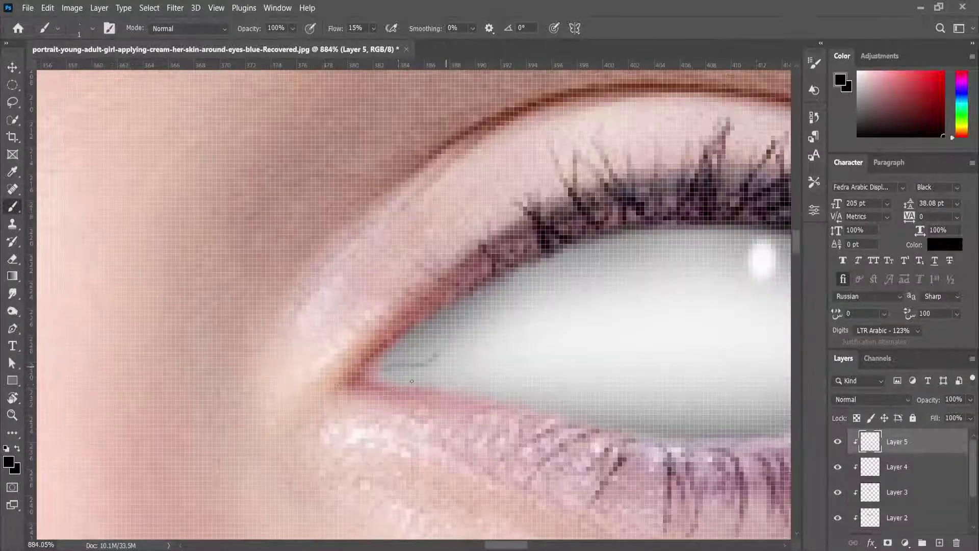
pyautogui.scroll(-5, 374, 389)
pyautogui.scroll(6, 374, 389)
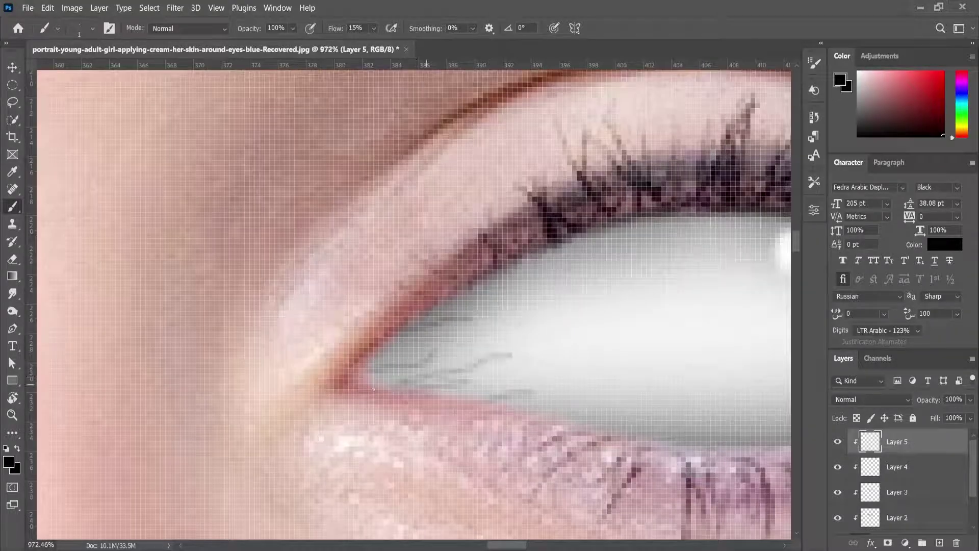
pyautogui.scroll(-6, 501, 323)
pyautogui.scroll(4, 597, 349)
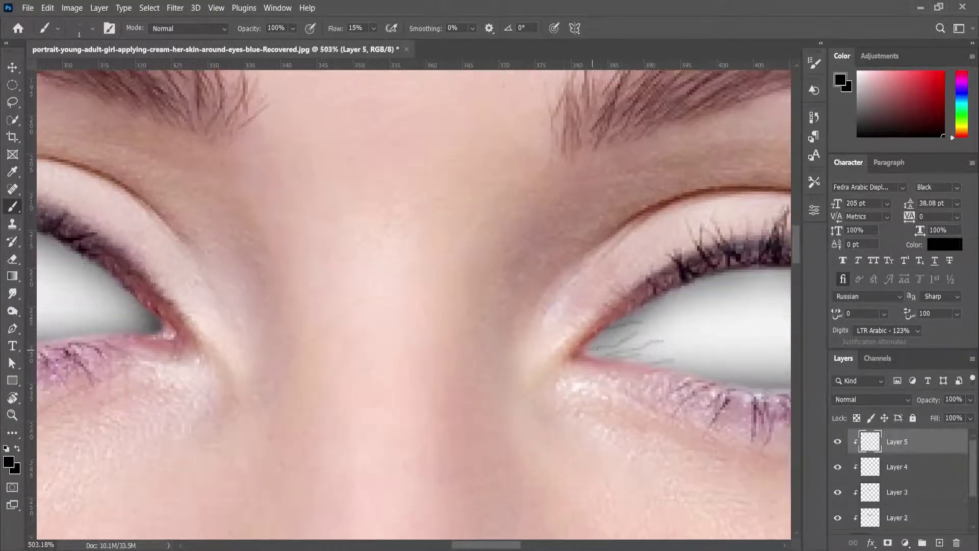
pyautogui.scroll(-5, 586, 350)
pyautogui.scroll(6, 528, 358)
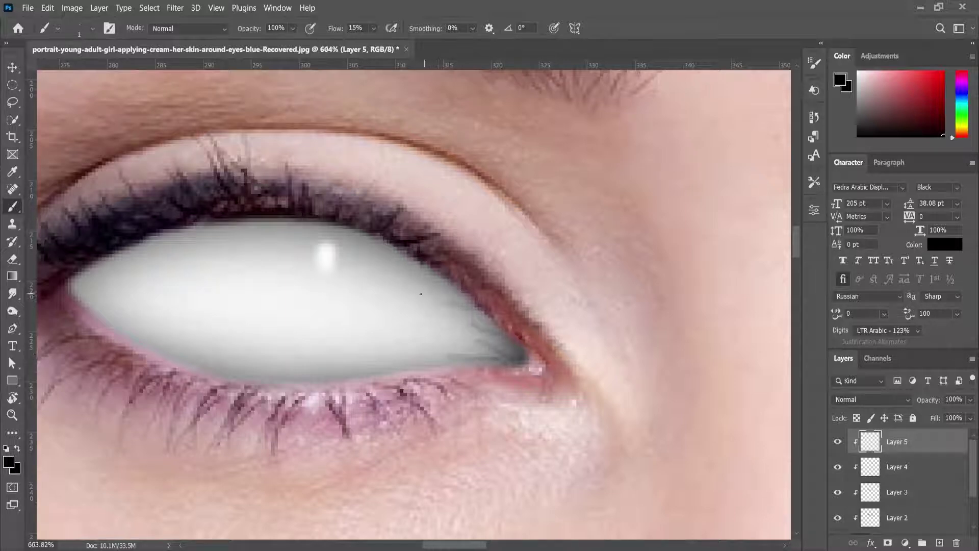
pyautogui.scroll(5, 421, 294)
pyautogui.moveTo(185, 305); pyautogui.dragTo(262, 330)
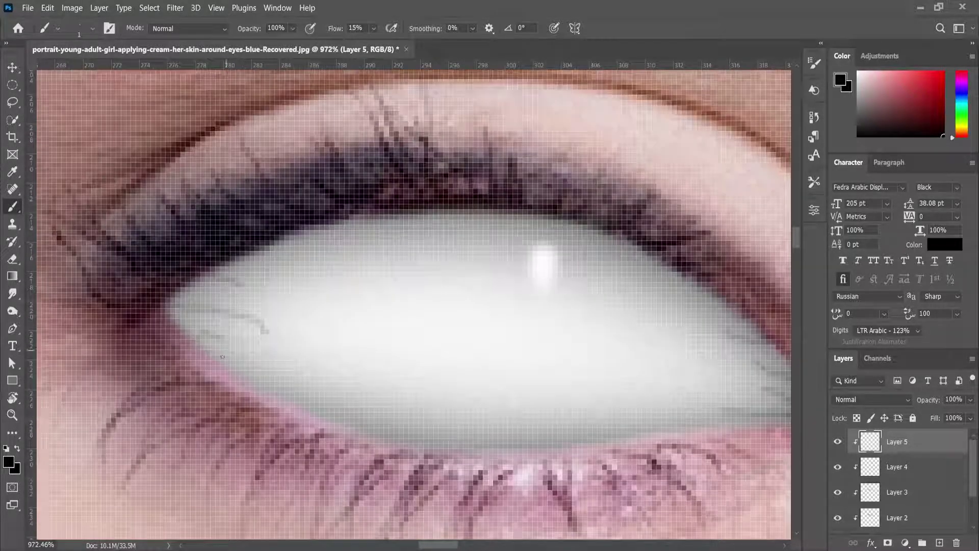
pyautogui.scroll(-10, 409, 281)
pyautogui.scroll(-2, 906, 453)
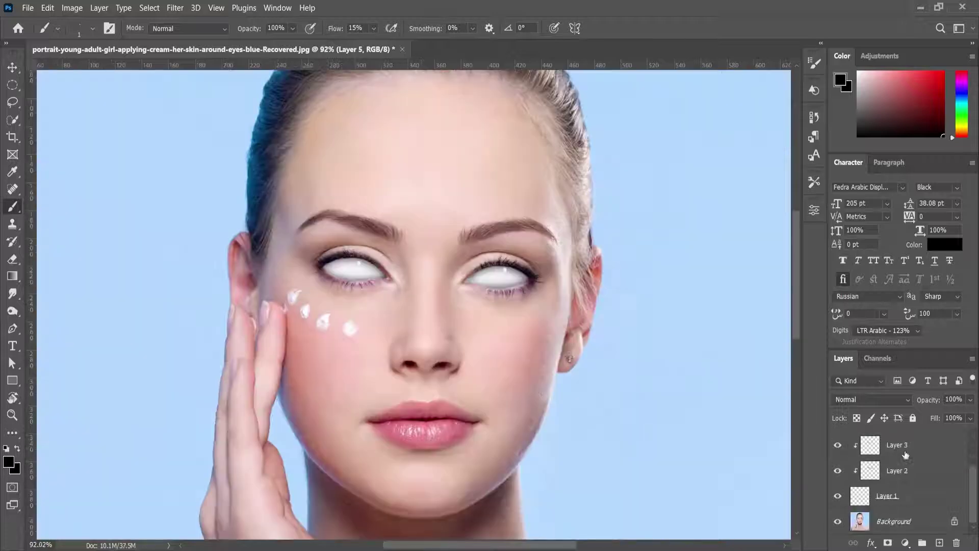
# Group the eye layers into Group 1 and toggle its visibility to compare
pyautogui.keyDown('shift'); pyautogui.click(923, 499); pyautogui.keyUp('shift')
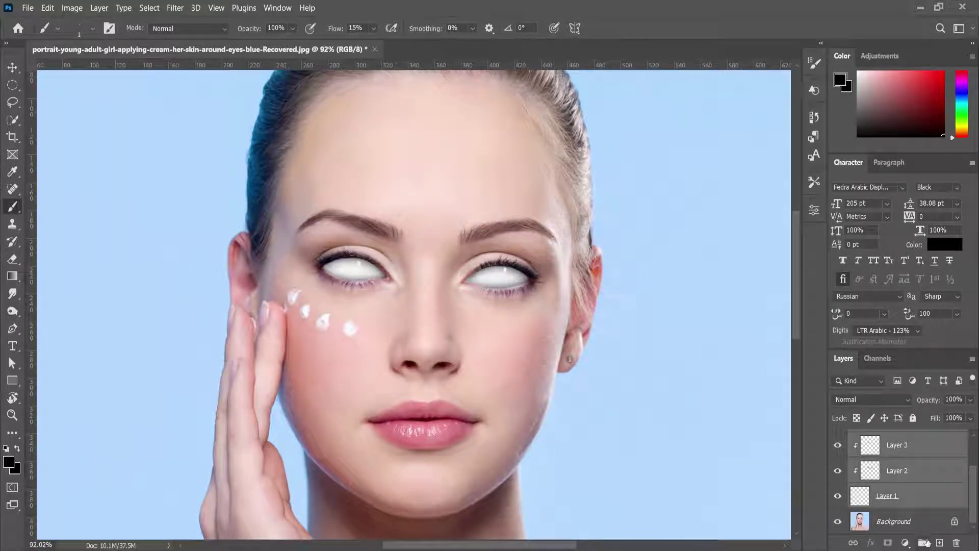
pyautogui.click(924, 542)
pyautogui.scroll(1, 616, 426)
pyautogui.scroll(1, 514, 360)
pyautogui.scroll(1, 514, 361)
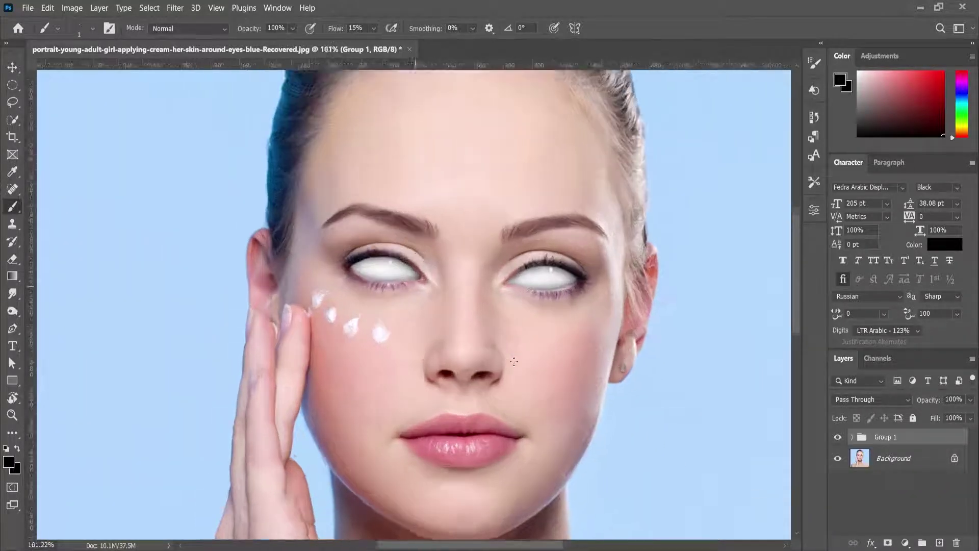
pyautogui.scroll(1, 510, 377)
pyautogui.scroll(1, 500, 345)
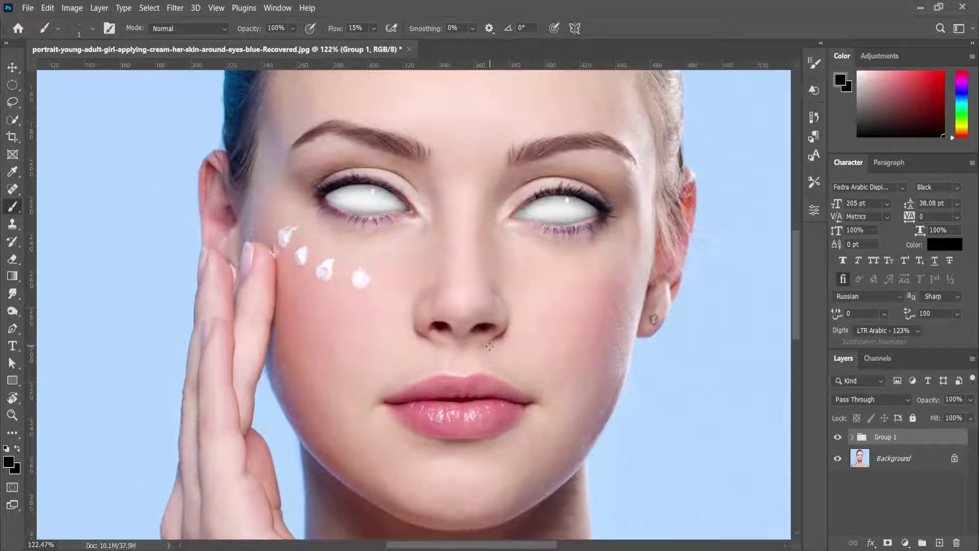
pyautogui.click(835, 438)
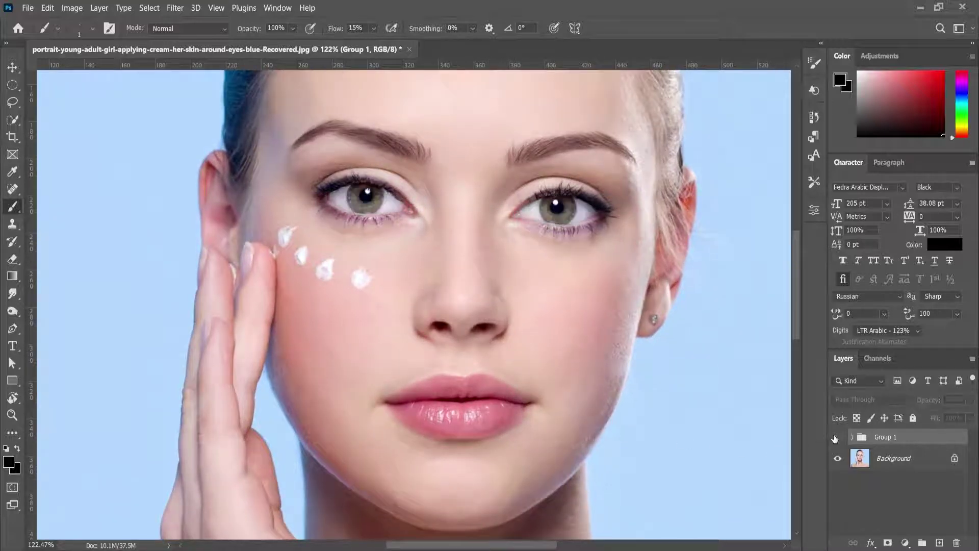
pyautogui.click(836, 438)
# Stamp a merged copy of the visible image as Layer 6 and convert it to a smart object
pyautogui.hotkey('ctrl', '0')
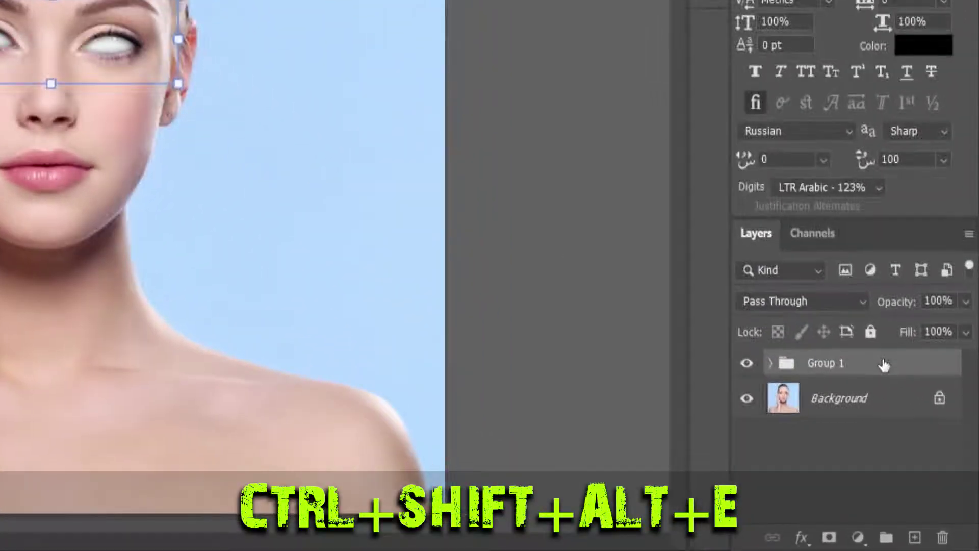
pyautogui.hotkey('ctrl', 'shift', 'alt', 'e')
pyautogui.rightClick(886, 370)
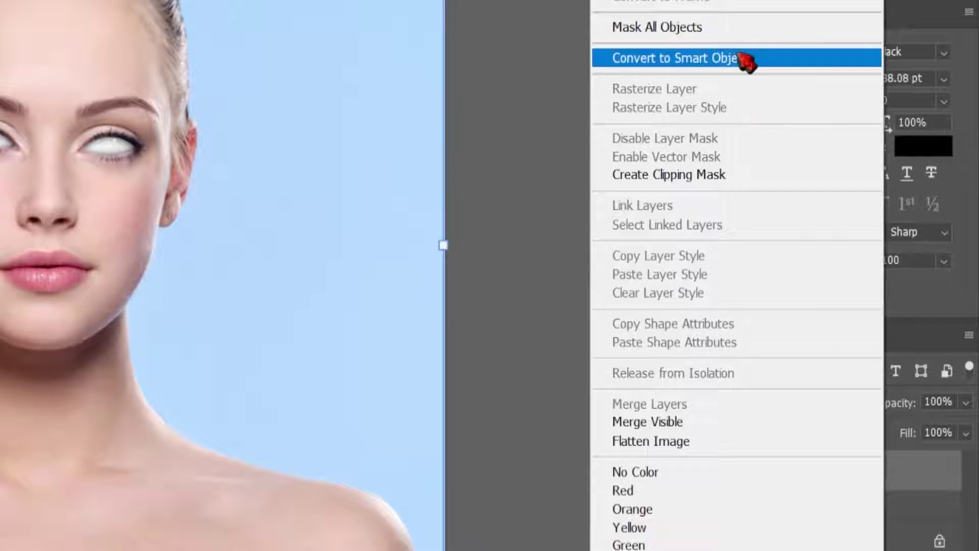
pyautogui.click(743, 60)
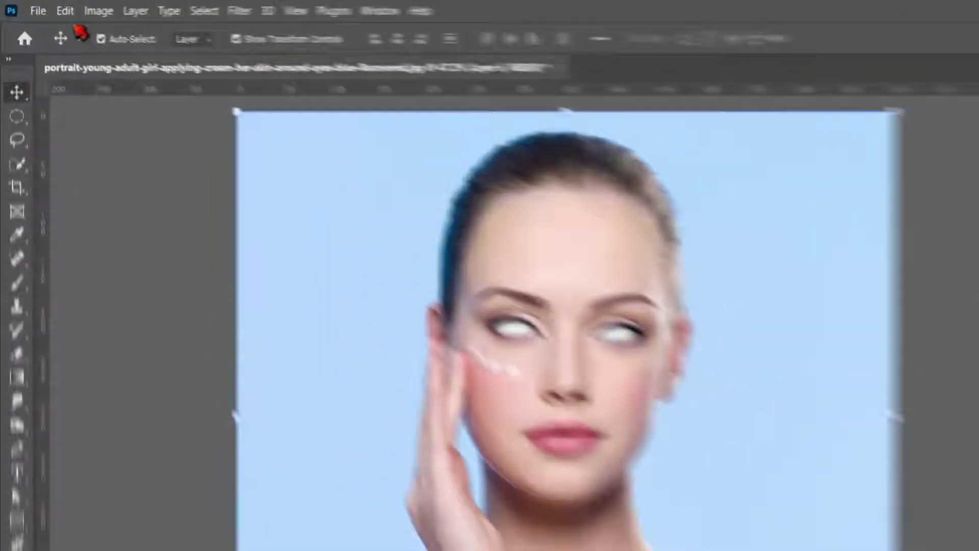
# Create a new 1920×1080 document
pyautogui.click(51, 14)
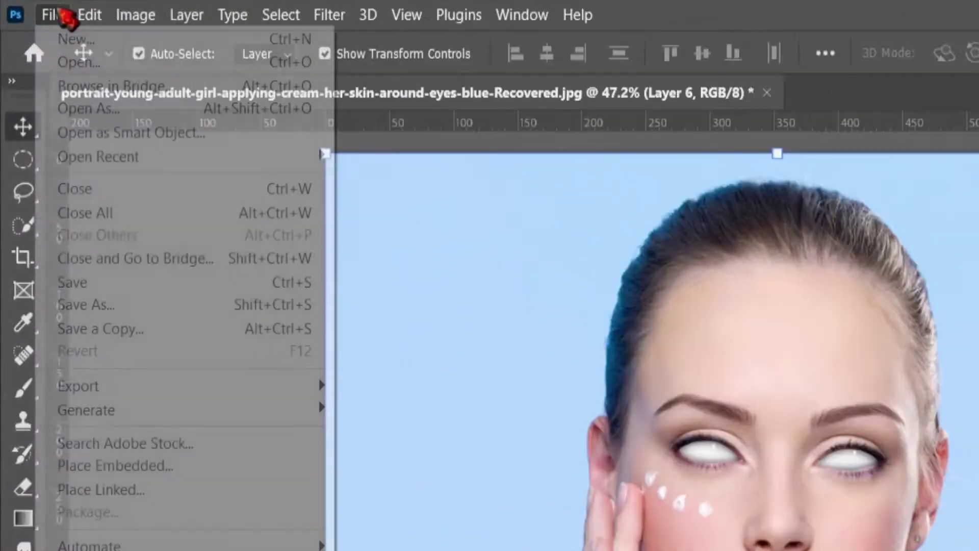
pyautogui.click(74, 40)
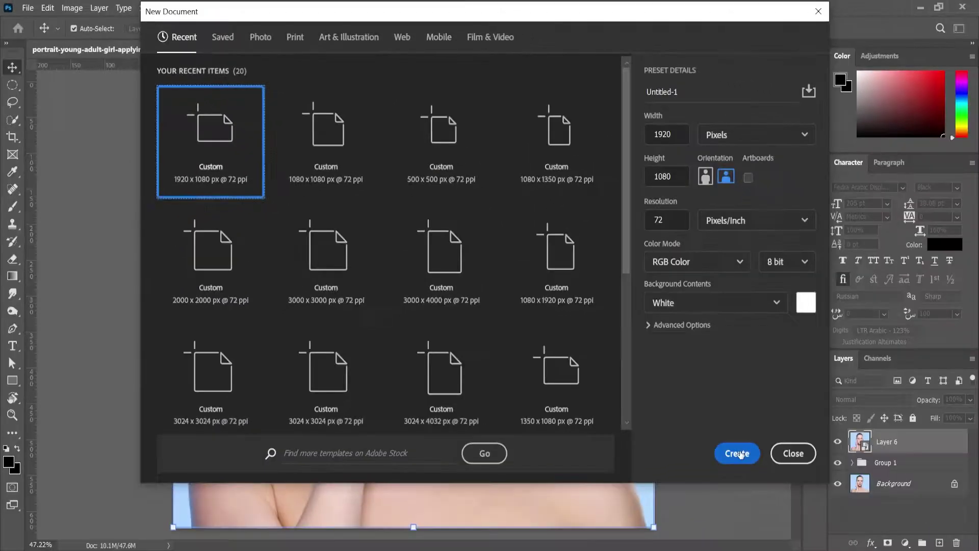
pyautogui.click(738, 454)
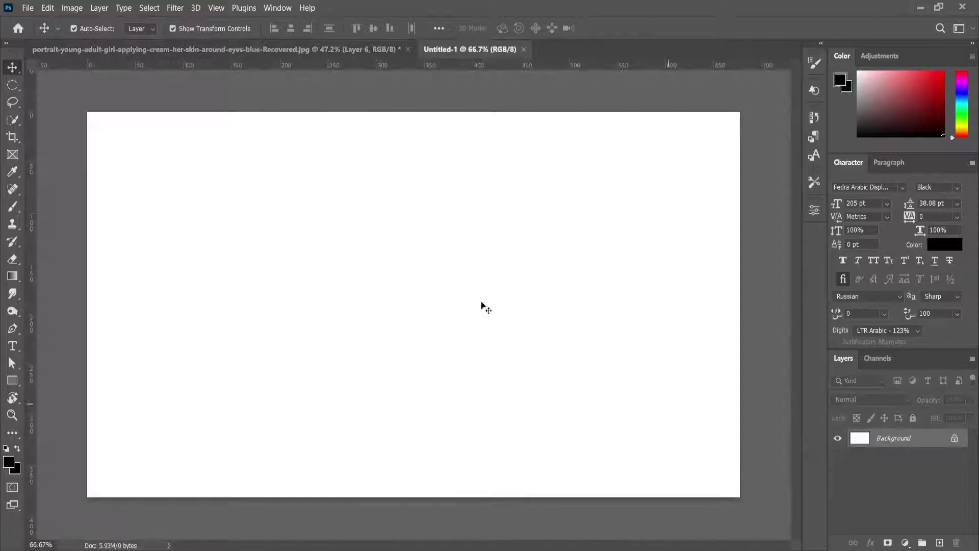
# Bring the portrait layer into the new document and scale it up to fill the canvas
pyautogui.click(334, 49)
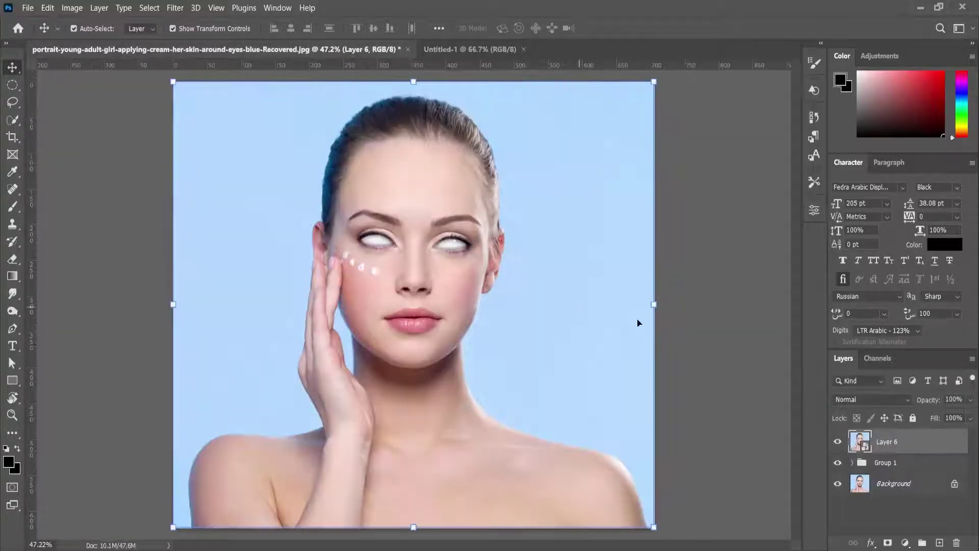
pyautogui.moveTo(919, 435)
pyautogui.mouseDown()
pyautogui.moveTo(484, 162)
pyautogui.moveTo(470, 240)
pyautogui.mouseUp()
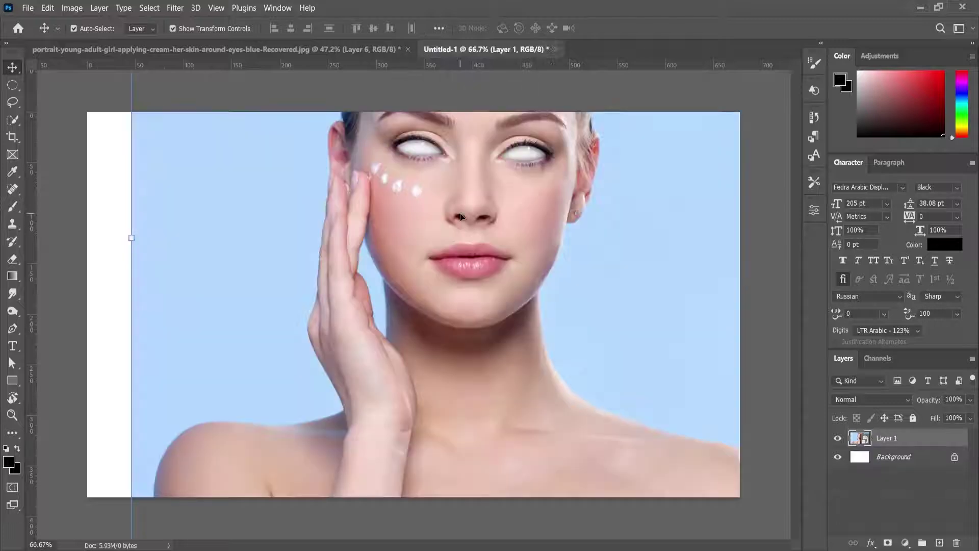
pyautogui.hotkey('ctrl', 't')
pyautogui.hotkey('ctrl', '0')
pyautogui.moveTo(444, 530); pyautogui.dragTo(443, 245)
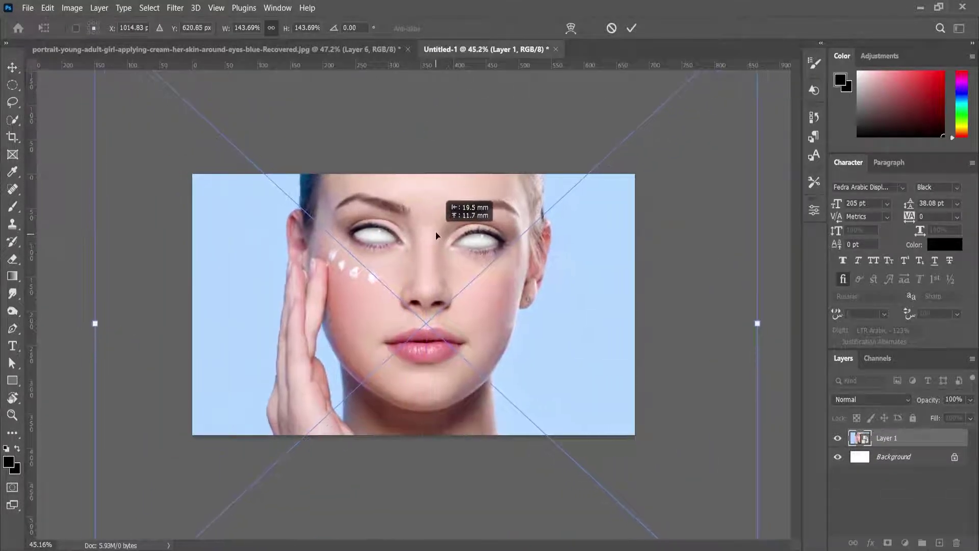
pyautogui.moveTo(443, 241); pyautogui.dragTo(436, 235)
pyautogui.hotkey('ctrl', '+')
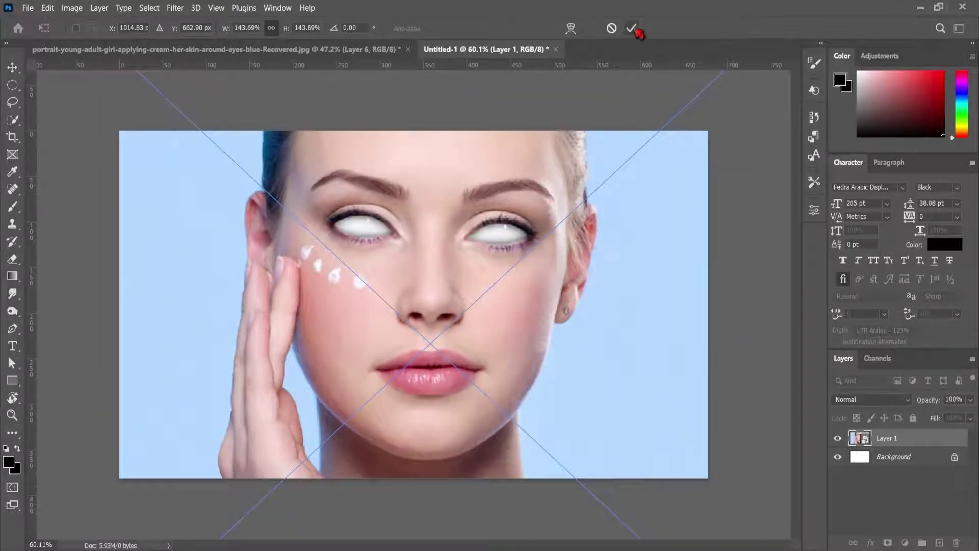
pyautogui.click(633, 29)
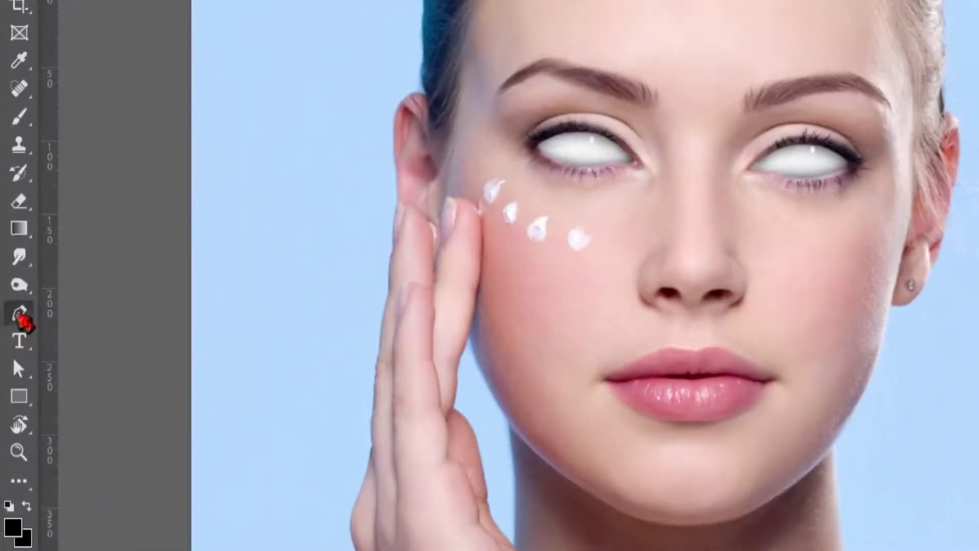
# Switch to the Pen Tool in Path mode and zoom in on the subject
pyautogui.rightClick(20, 317)
pyautogui.click(124, 312)
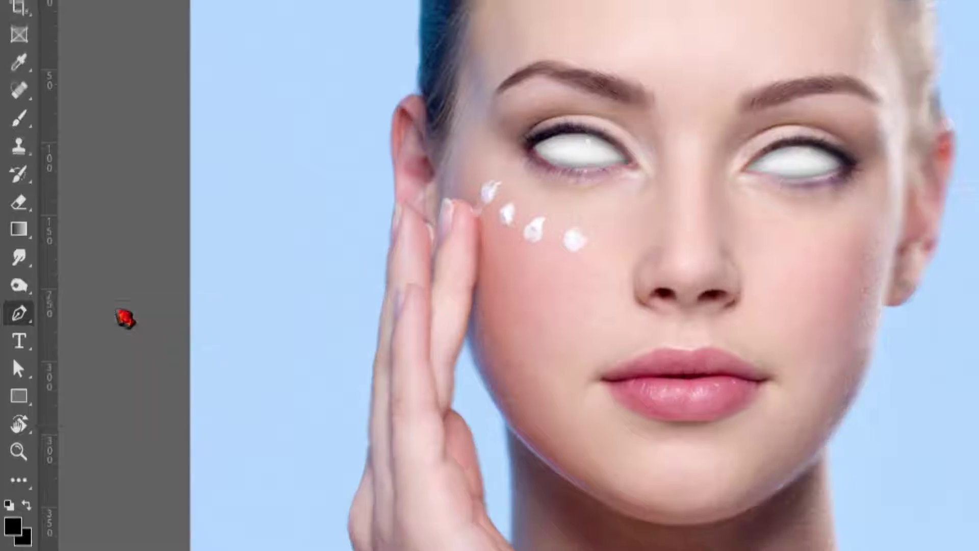
pyautogui.scroll(2, 677, 430)
pyautogui.scroll(2, 531, 288)
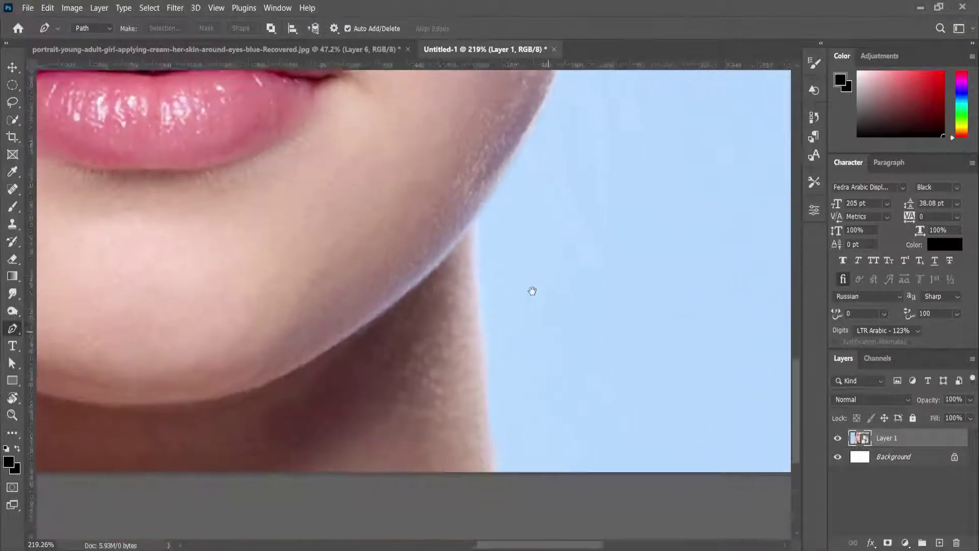
pyautogui.scroll(2, 477, 368)
pyautogui.scroll(2, 474, 417)
# Place path anchor points along the jaw edge and around the ear
pyautogui.click(468, 431)
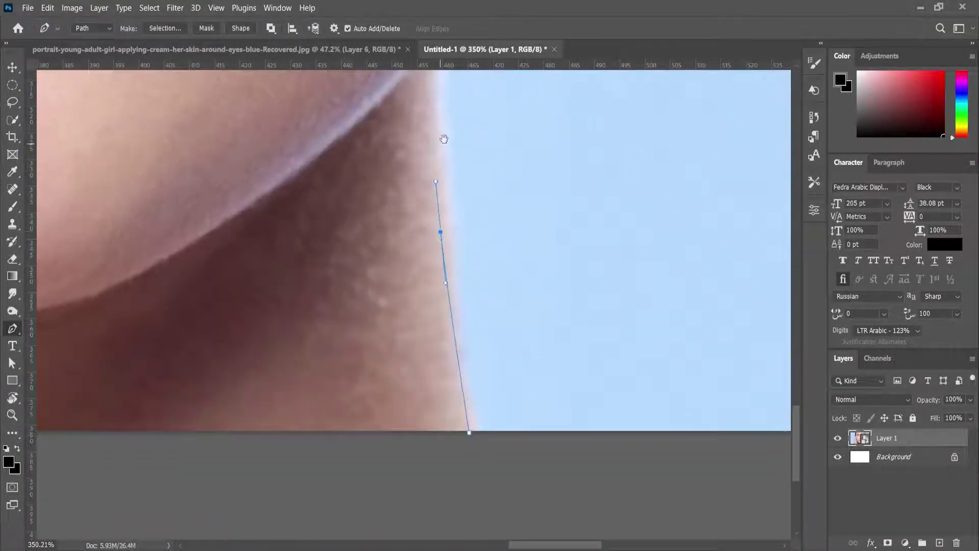
pyautogui.scroll(-2, 468, 431)
pyautogui.scroll(3, 483, 416)
pyautogui.moveTo(454, 419); pyautogui.dragTo(483, 416)
pyautogui.scroll(1, 638, 227)
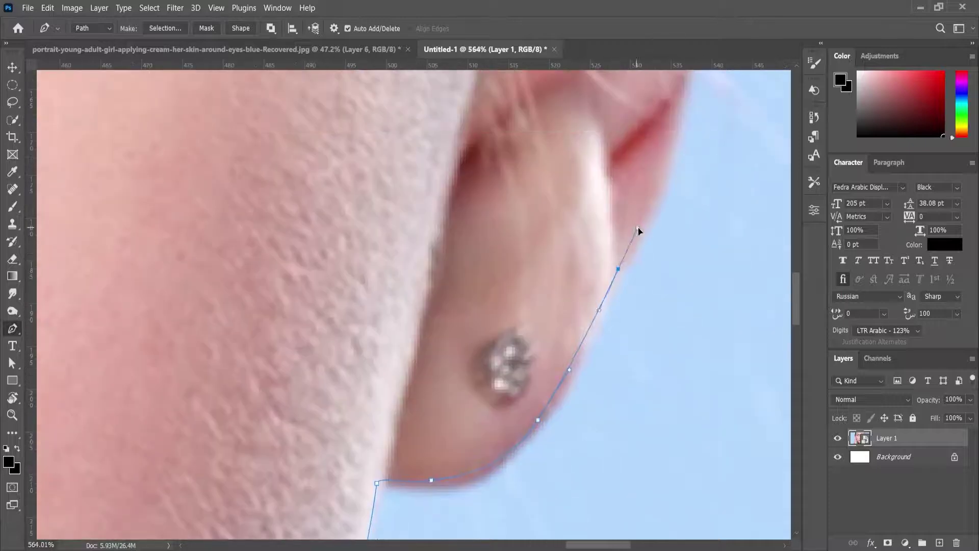
pyautogui.scroll(2, 579, 266)
pyautogui.scroll(-1, 537, 240)
pyautogui.moveTo(535, 399); pyautogui.dragTo(540, 324)
pyautogui.scroll(-2, 521, 259)
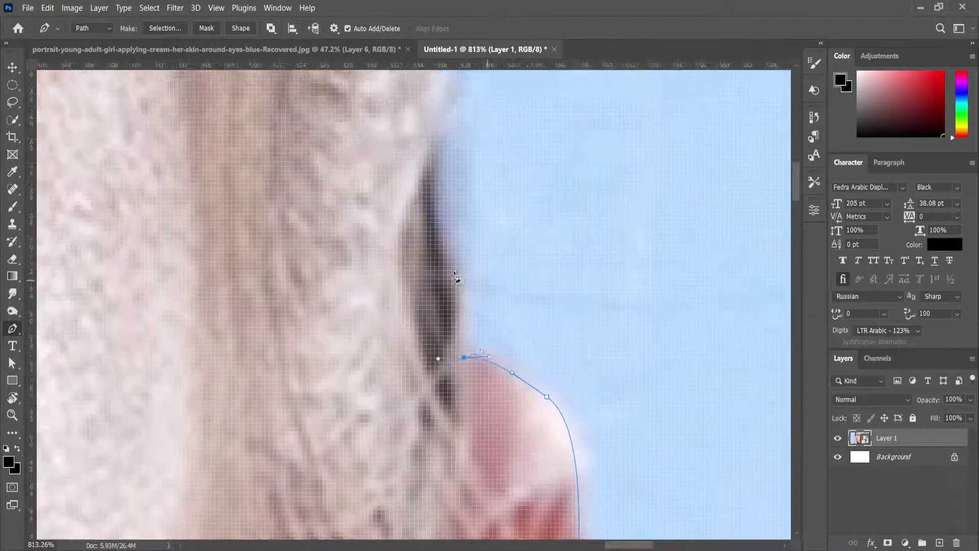
pyautogui.scroll(5, 433, 426)
pyautogui.scroll(-3, 433, 426)
pyautogui.scroll(4, 386, 487)
pyautogui.scroll(-3, 386, 487)
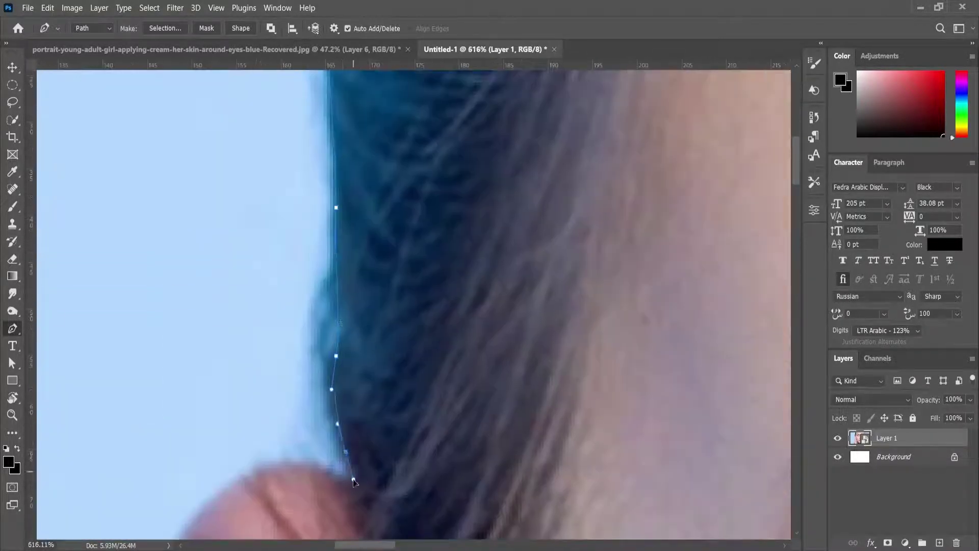
pyautogui.scroll(-3, 234, 365)
pyautogui.scroll(-3, 326, 343)
pyautogui.scroll(-3, 330, 353)
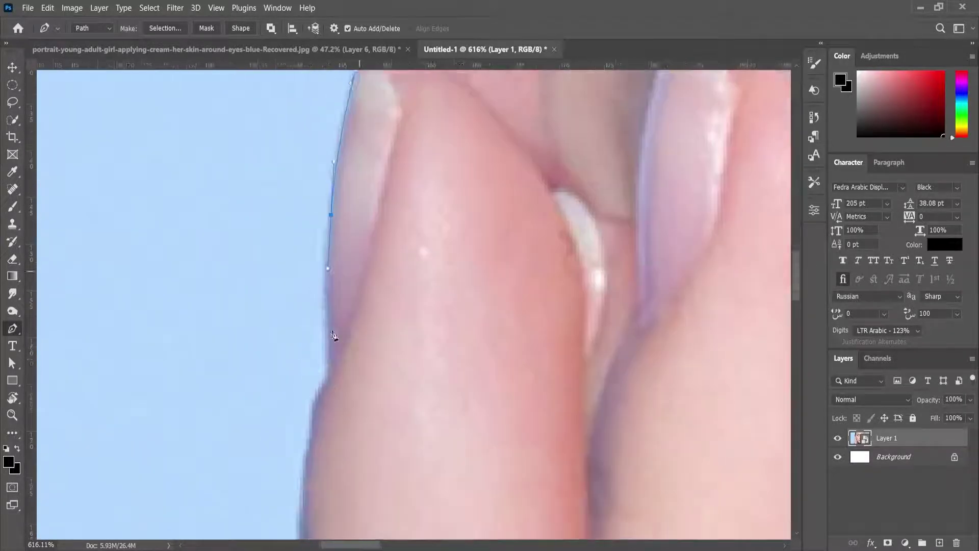
pyautogui.scroll(-3, 334, 334)
# Continue the path with anchor points along the raised hand's finger edge
pyautogui.click(298, 326)
pyautogui.scroll(-3, 299, 326)
pyautogui.moveTo(262, 372); pyautogui.dragTo(260, 392)
pyautogui.scroll(-3, 261, 392)
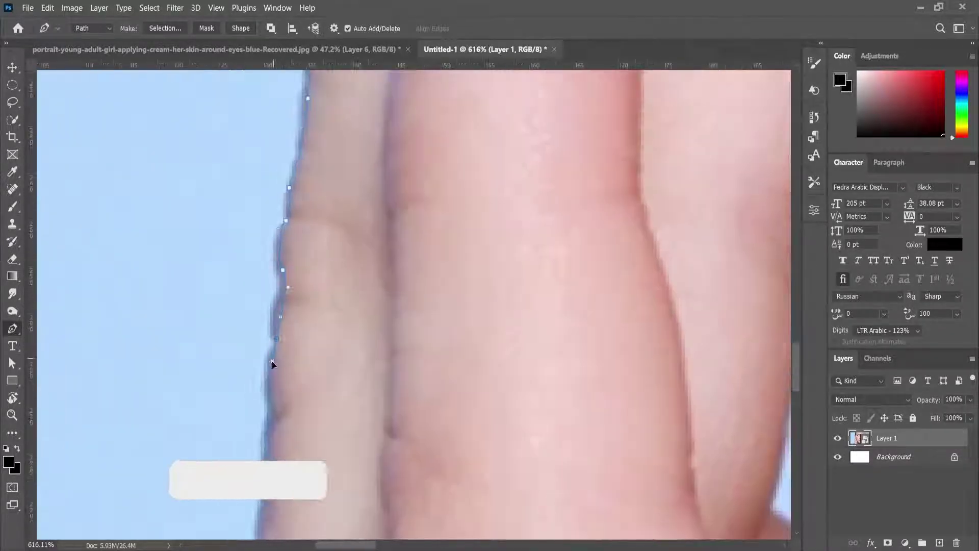
pyautogui.scroll(-3, 271, 361)
pyautogui.scroll(-3, 271, 361)
pyautogui.scroll(-1, 372, 382)
pyautogui.hscroll(5, 373, 383)
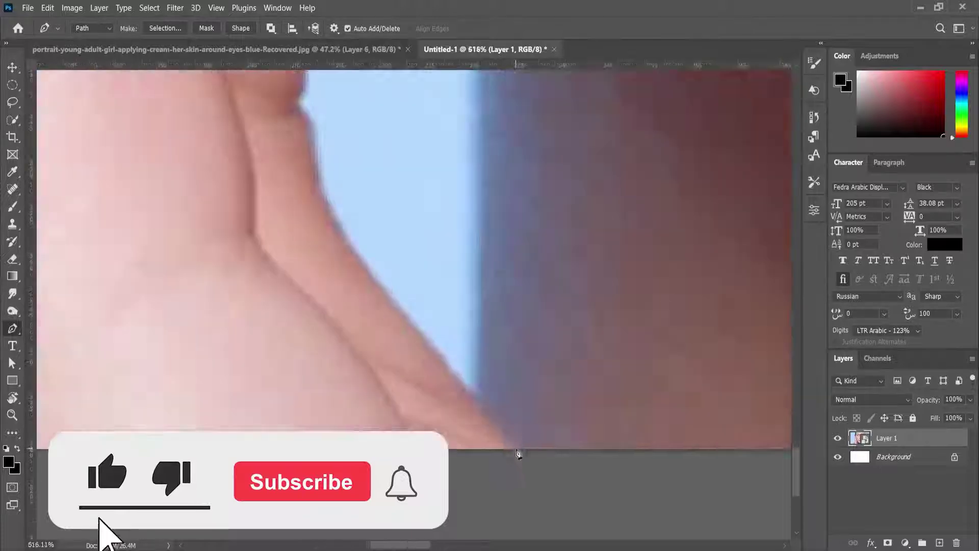
pyautogui.scroll(-3, 373, 383)
pyautogui.scroll(3, 393, 124)
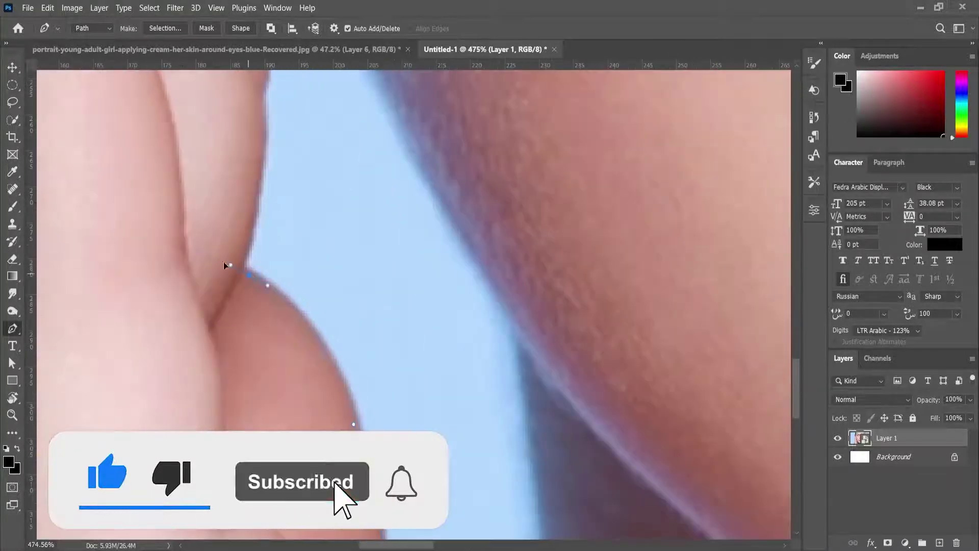
pyautogui.scroll(2, 291, 424)
pyautogui.scroll(-2, 325, 305)
pyautogui.scroll(-2, 325, 305)
pyautogui.scroll(-3, 350, 368)
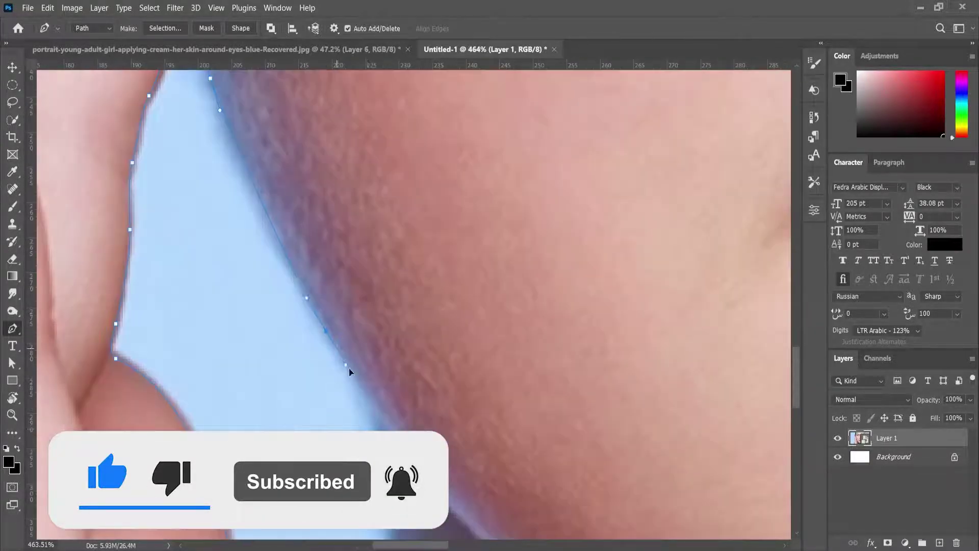
pyautogui.scroll(-2, 350, 422)
pyautogui.scroll(-2, 350, 422)
pyautogui.scroll(-2, 563, 329)
pyautogui.scroll(-2, 563, 328)
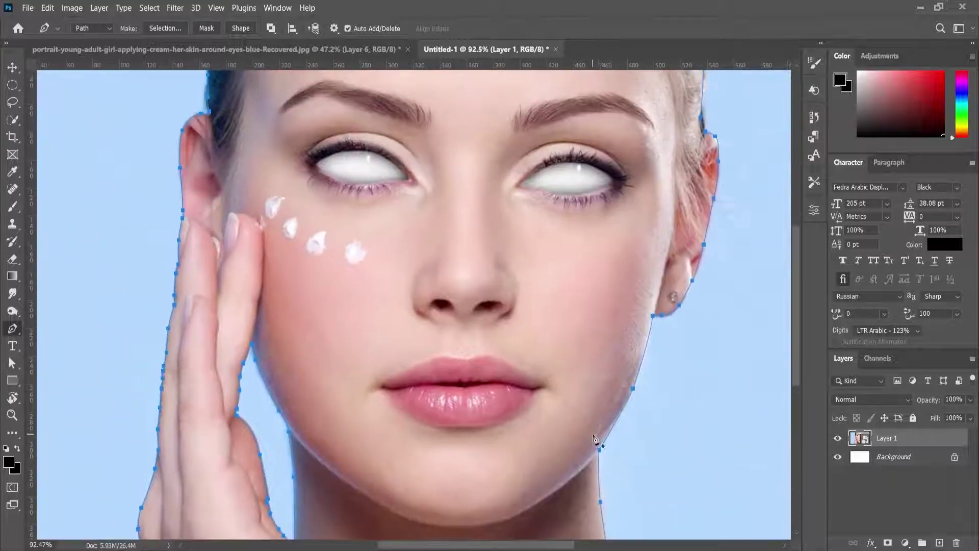
# Turn the traced path into a selection and mask out the blue background
pyautogui.click(168, 29)
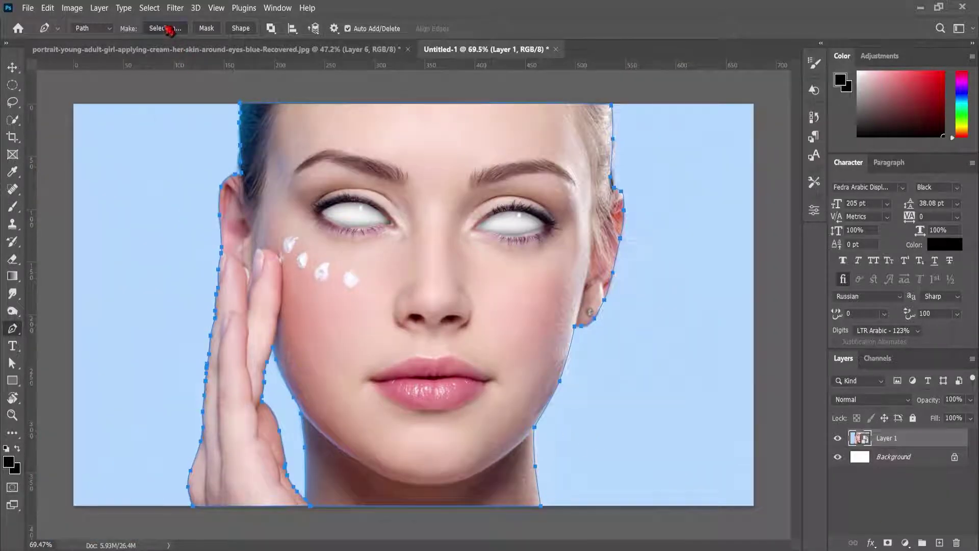
pyautogui.click(563, 143)
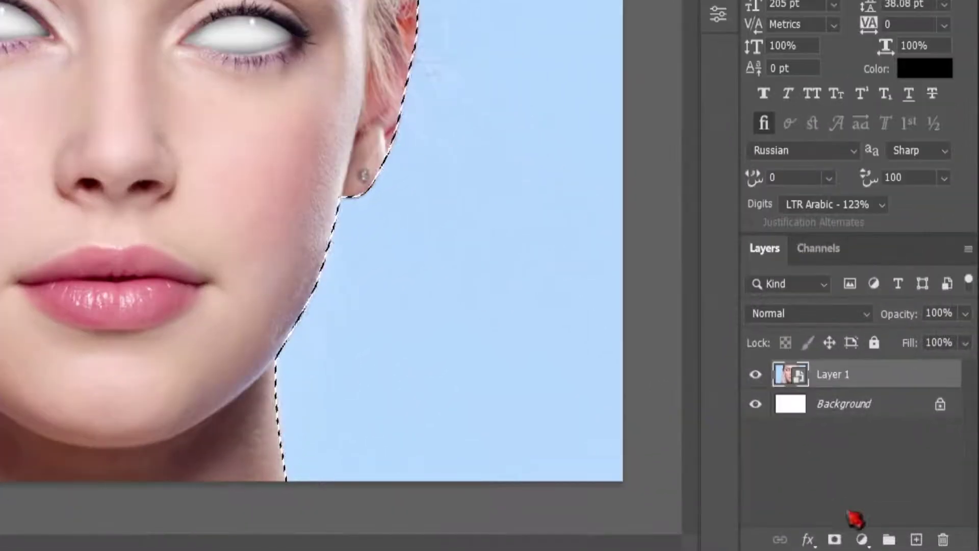
pyautogui.click(870, 542)
# Place the dark corridor image 412639.webp into the portrait document
pyautogui.press('v')
pyautogui.scroll(1, 640, 391)
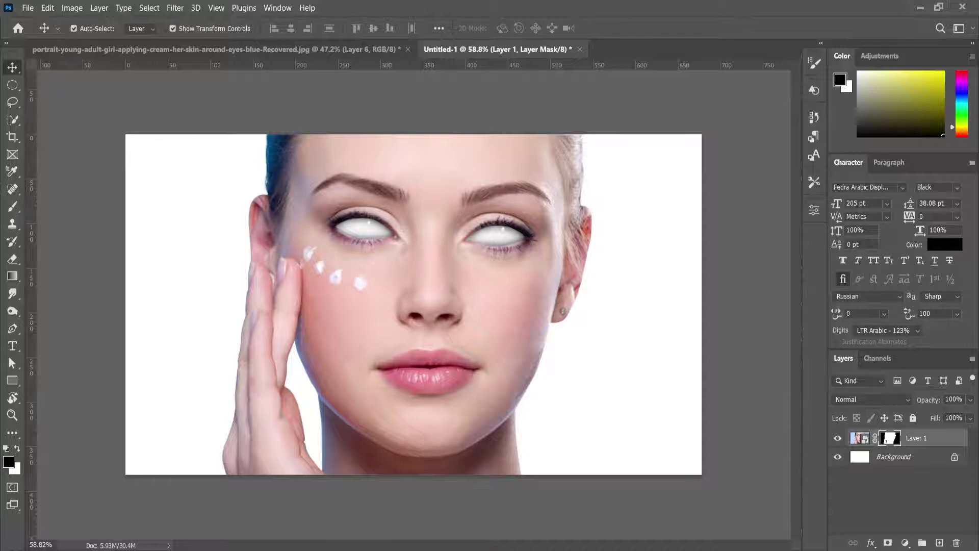
pyautogui.click(466, 464)
pyautogui.click(232, 309)
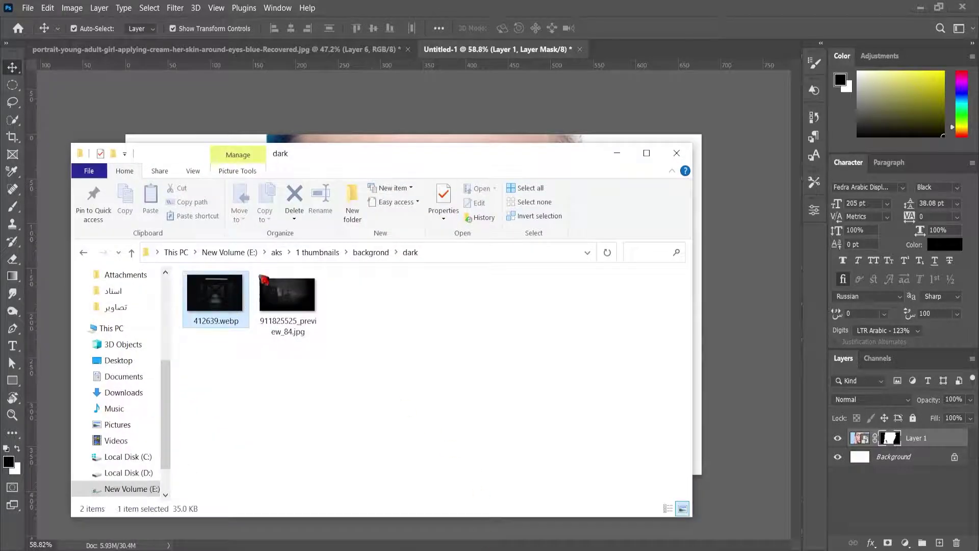
pyautogui.moveTo(264, 279); pyautogui.dragTo(401, 139)
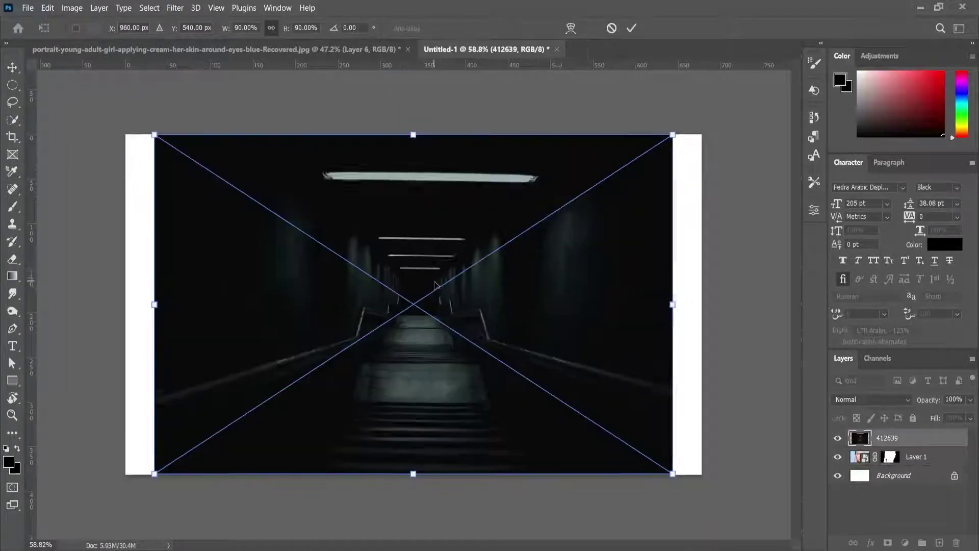
# Stretch the corridor image to cover the canvas and move it below Layer 1
pyautogui.scroll(-1, 315, 318)
pyautogui.moveTo(178, 305); pyautogui.dragTo(152, 305)
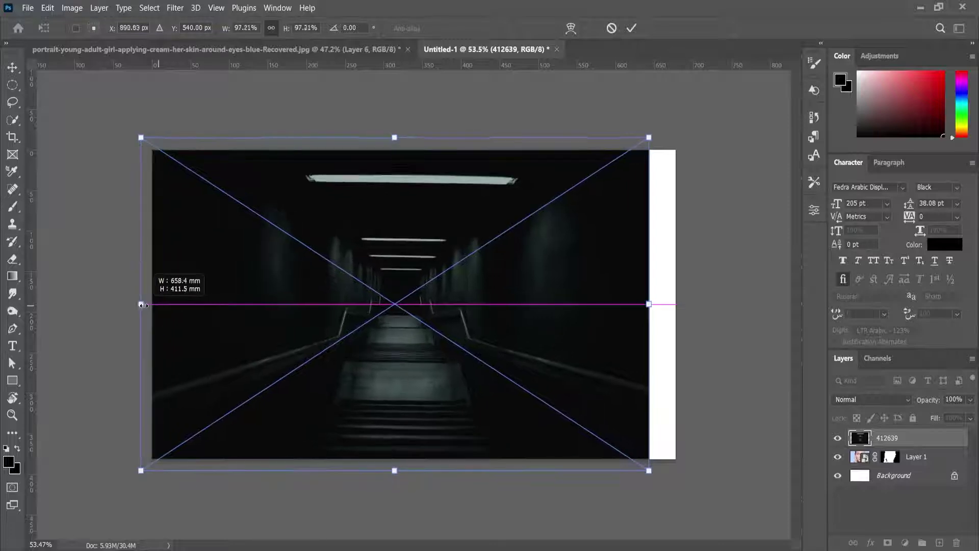
pyautogui.moveTo(648, 304); pyautogui.dragTo(702, 304)
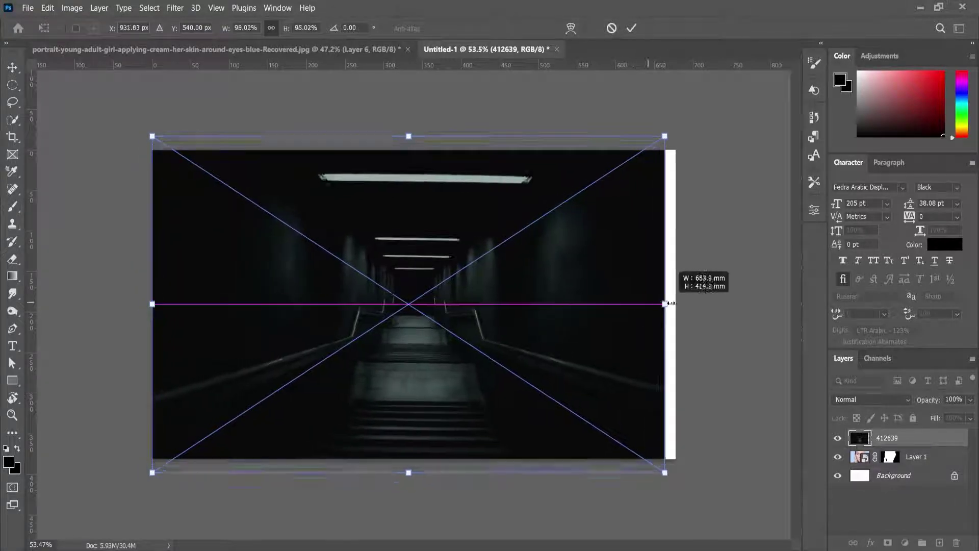
pyautogui.moveTo(152, 304); pyautogui.dragTo(122, 305)
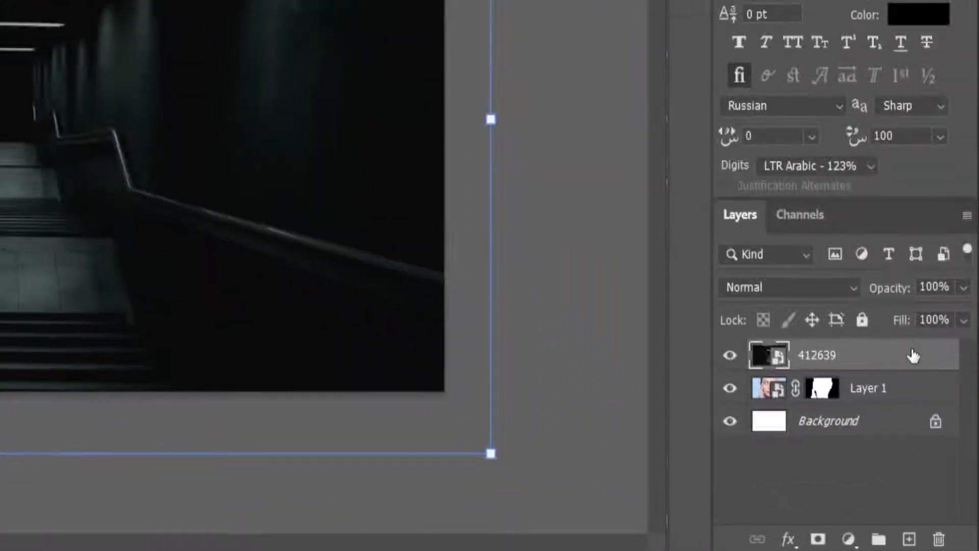
pyautogui.moveTo(942, 437); pyautogui.dragTo(933, 467)
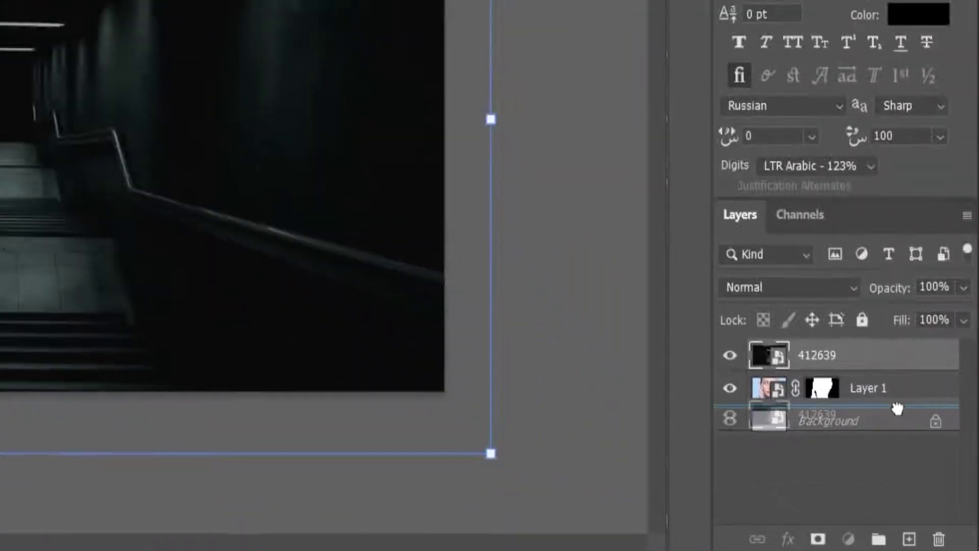
pyautogui.moveTo(897, 408); pyautogui.dragTo(896, 411)
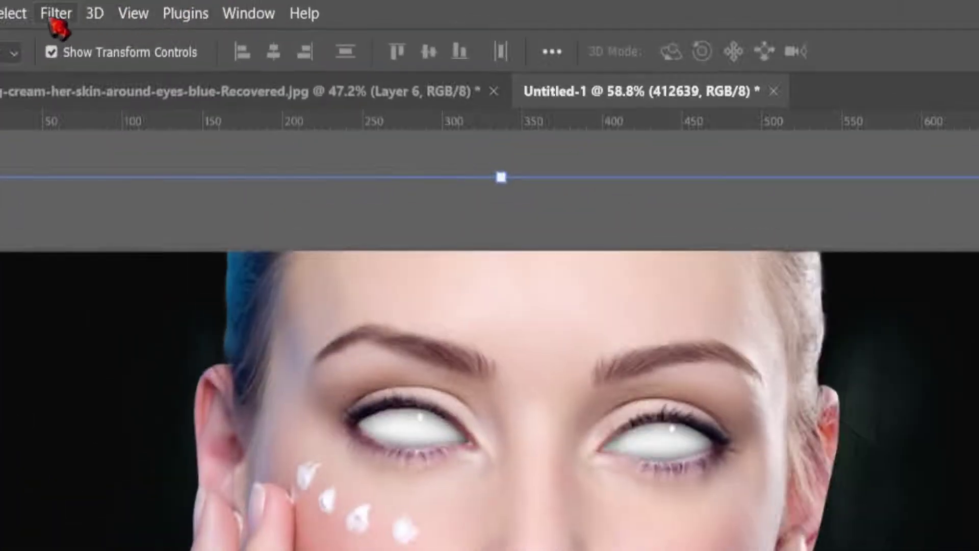
pyautogui.click(175, 7)
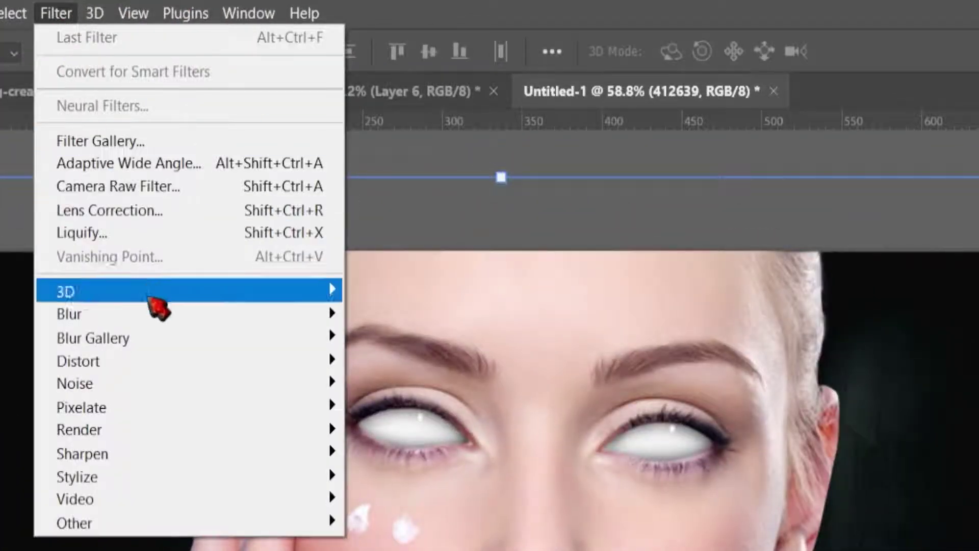
pyautogui.moveTo(69, 314)
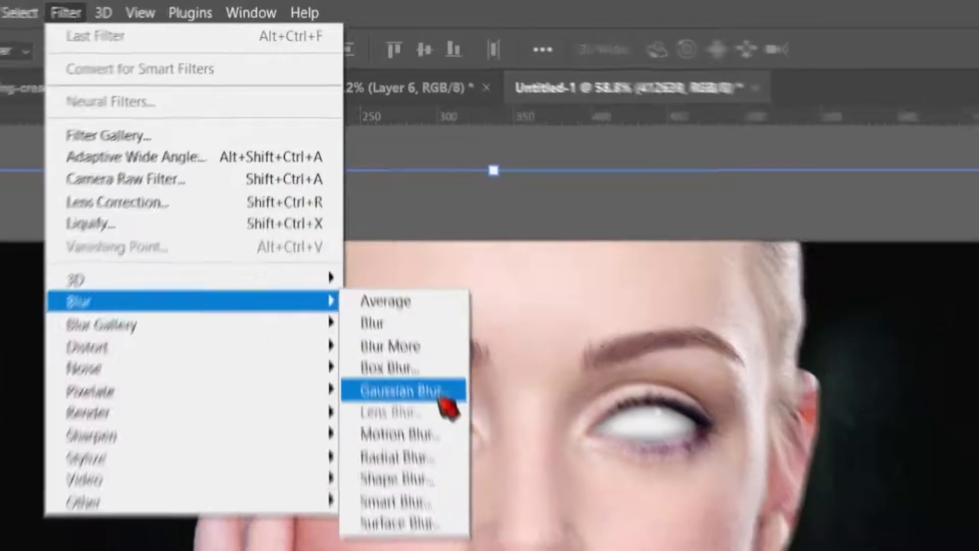
# Apply a 4.8-pixel Gaussian Blur to corridor layer 412639, then select Layer 1
pyautogui.click(438, 407)
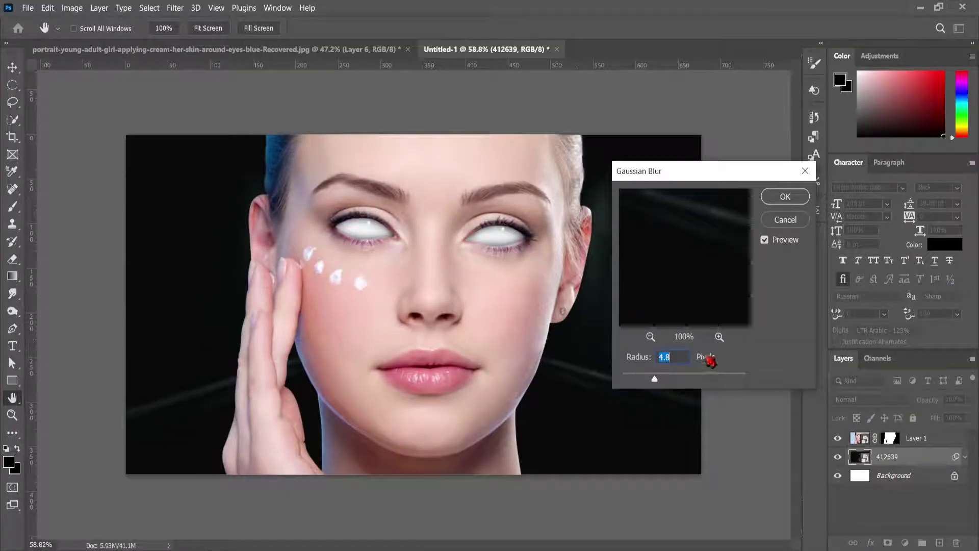
pyautogui.click(775, 199)
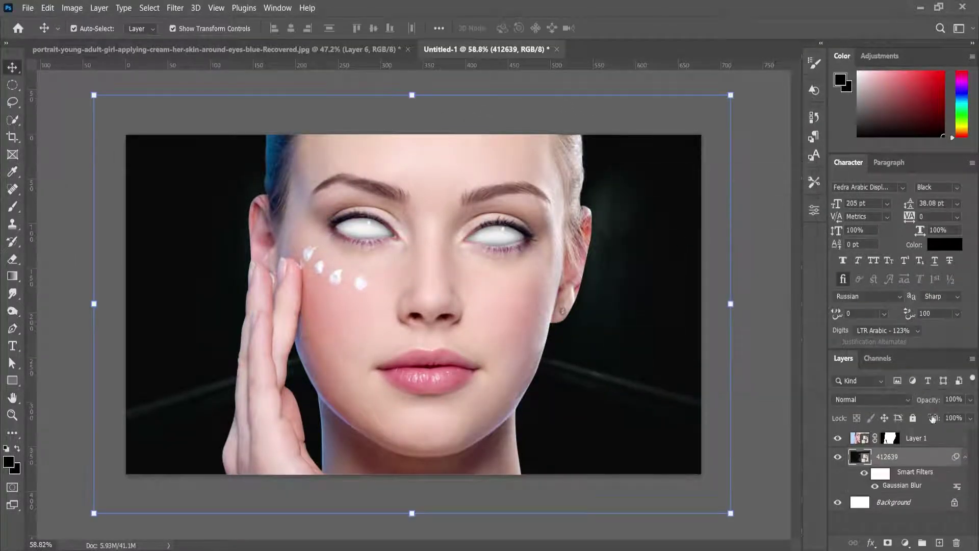
pyautogui.click(935, 444)
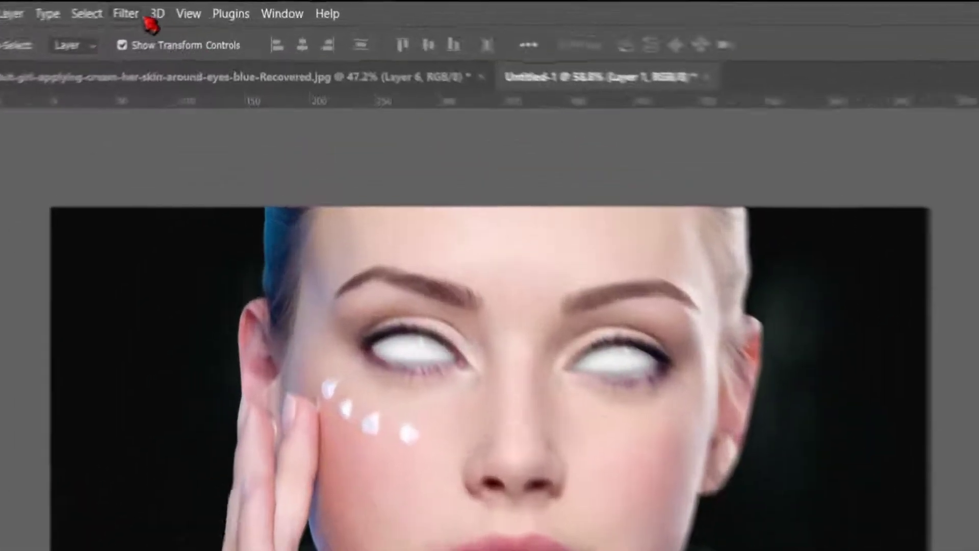
# Grade Layer 1 in Camera Raw: Contrast +21, Highlights +35, Shadows -46, Vibrance +18, Exposure -0.15
pyautogui.click(175, 8)
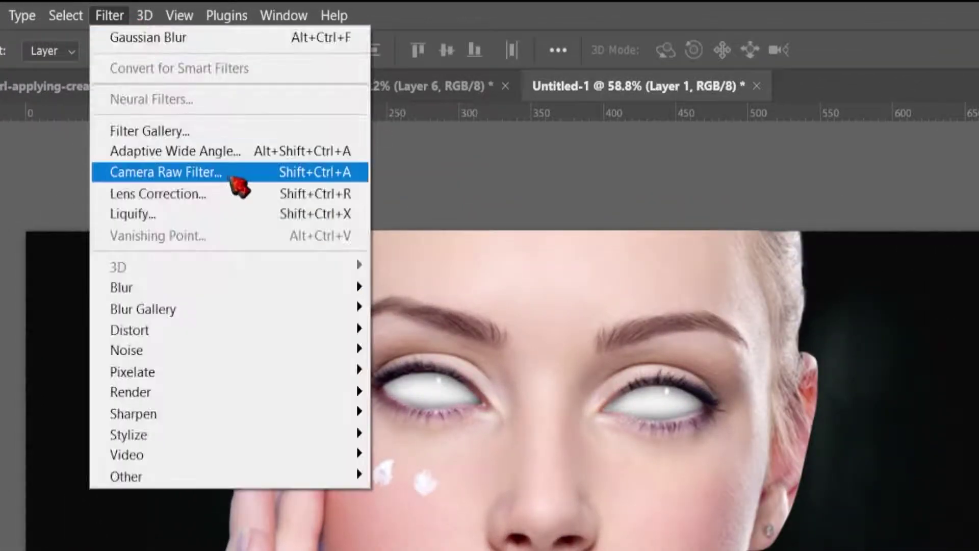
pyautogui.click(251, 176)
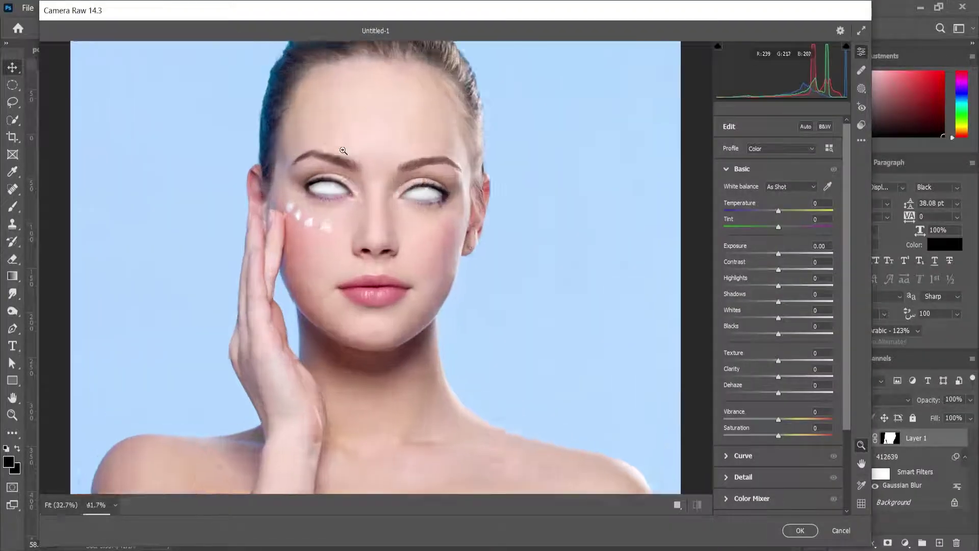
pyautogui.click(344, 150)
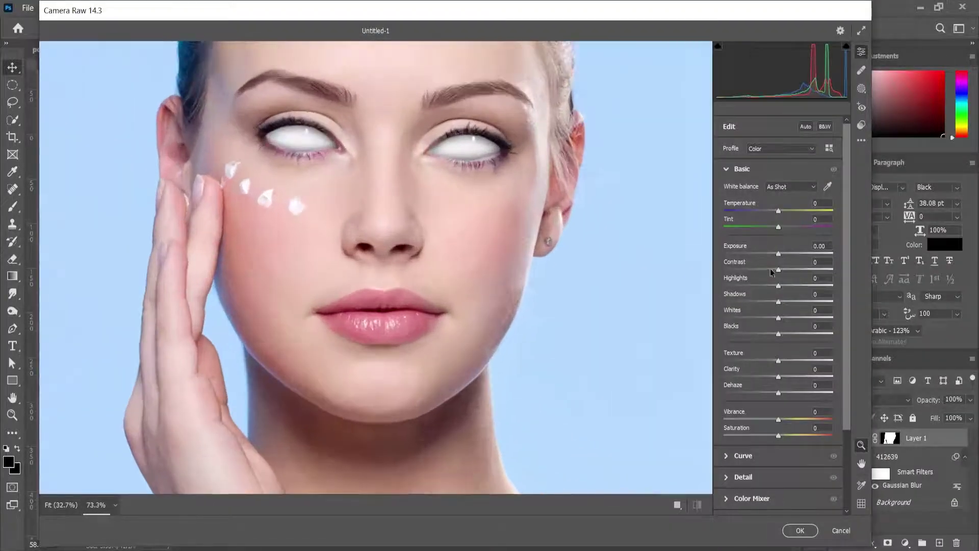
pyautogui.moveTo(778, 269)
pyautogui.mouseDown()
pyautogui.moveTo(791, 270)
pyautogui.moveTo(753, 302)
pyautogui.mouseUp()
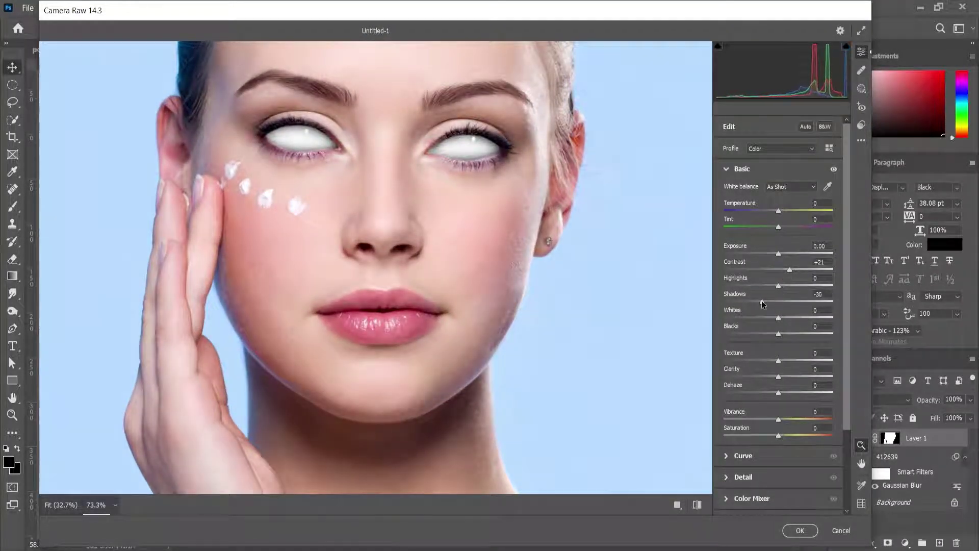
pyautogui.moveTo(779, 418); pyautogui.dragTo(788, 419)
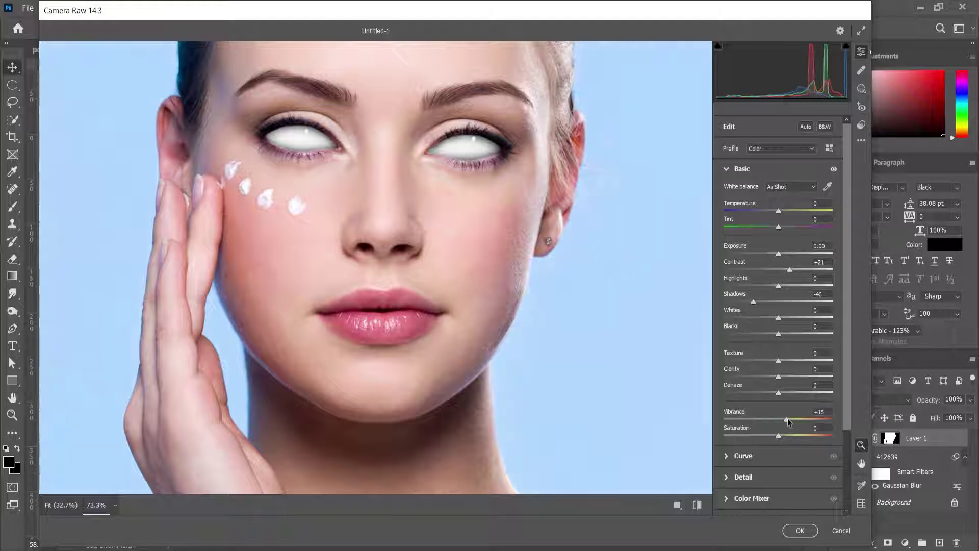
pyautogui.click(833, 169)
pyautogui.moveTo(779, 253)
pyautogui.mouseDown()
pyautogui.moveTo(788, 286)
pyautogui.moveTo(807, 292)
pyautogui.mouseUp()
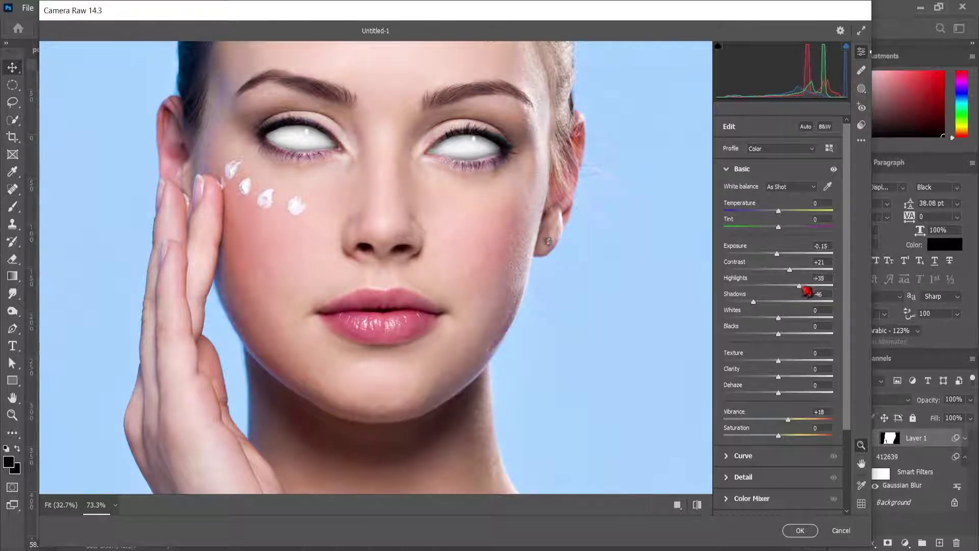
pyautogui.click(805, 530)
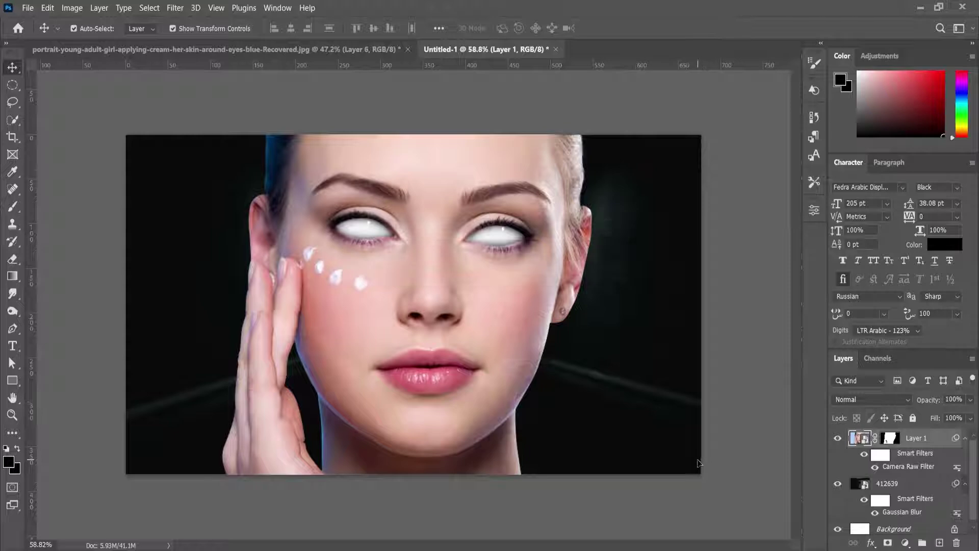
# Add a Levels adjustment with output white 166 and input black 65, clipped to Layer 1
pyautogui.scroll(1, 493, 327)
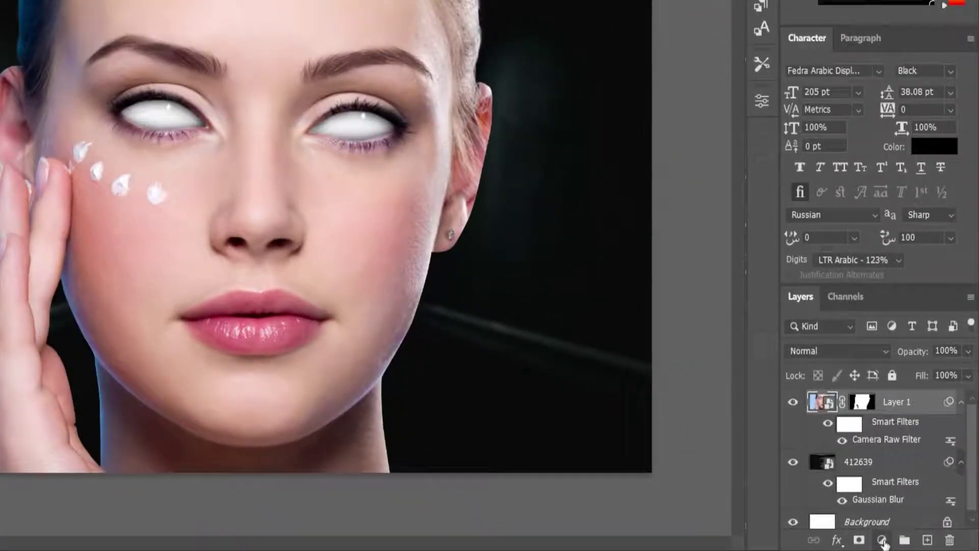
pyautogui.click(906, 544)
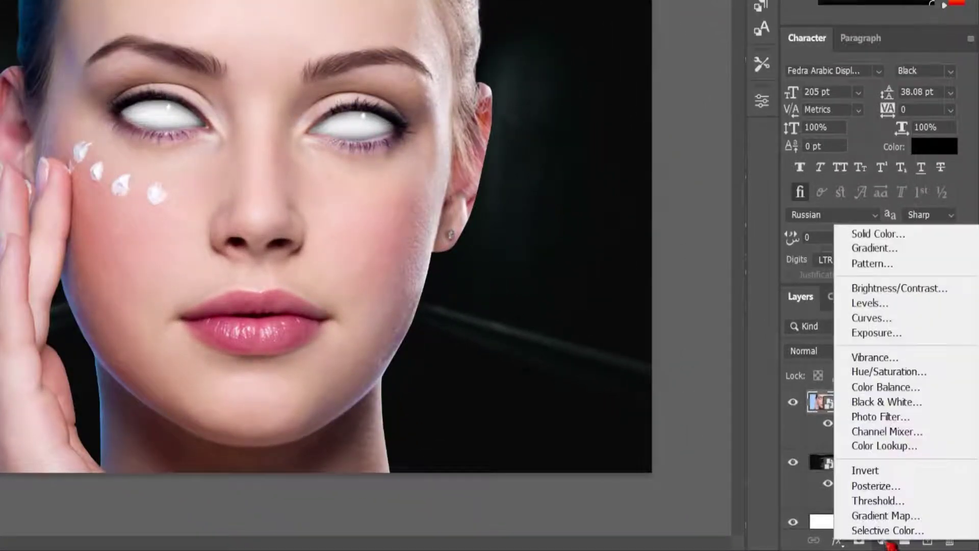
pyautogui.click(881, 306)
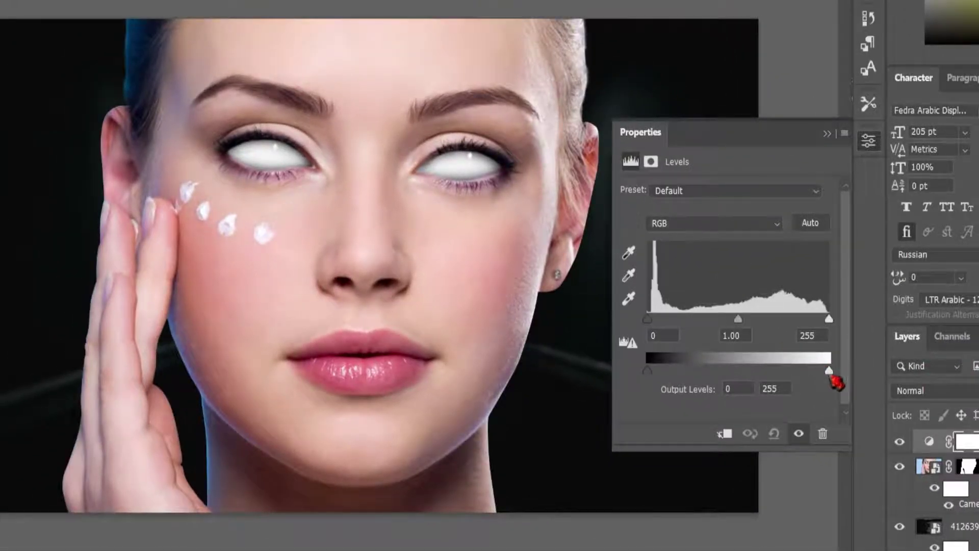
pyautogui.moveTo(832, 375)
pyautogui.mouseDown()
pyautogui.moveTo(756, 375)
pyautogui.moveTo(774, 383)
pyautogui.mouseUp()
pyautogui.moveTo(831, 321)
pyautogui.mouseDown()
pyautogui.moveTo(791, 323)
pyautogui.moveTo(845, 335)
pyautogui.mouseUp()
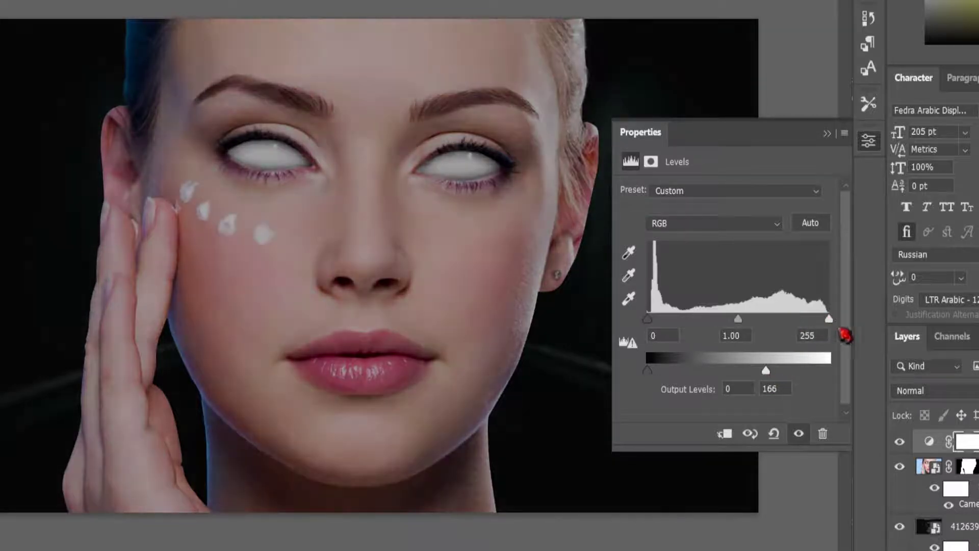
pyautogui.moveTo(647, 319)
pyautogui.mouseDown()
pyautogui.moveTo(714, 320)
pyautogui.moveTo(694, 321)
pyautogui.mouseUp()
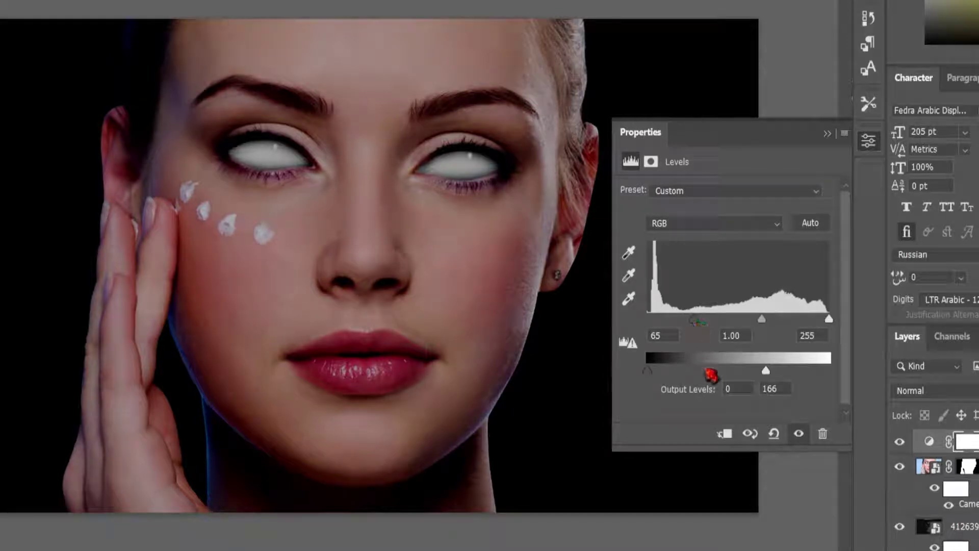
pyautogui.click(724, 433)
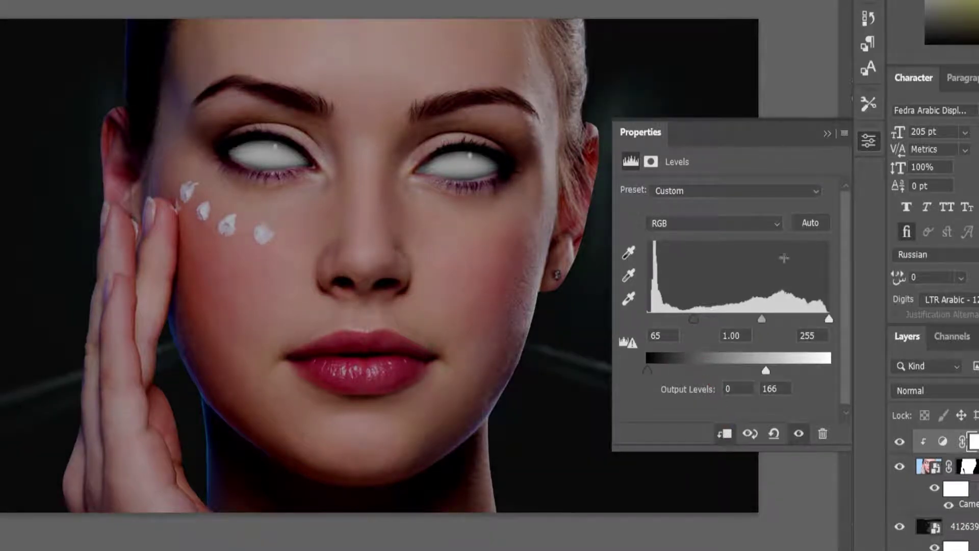
pyautogui.click(837, 133)
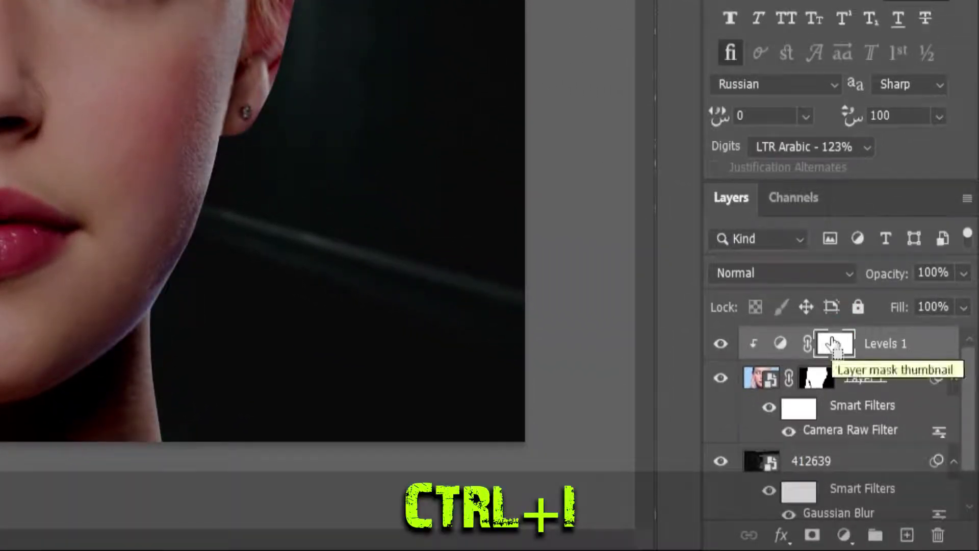
# Invert the Levels 1 mask to black and pick a standard brush painting pure white
pyautogui.hotkey('ctrl', 'i')
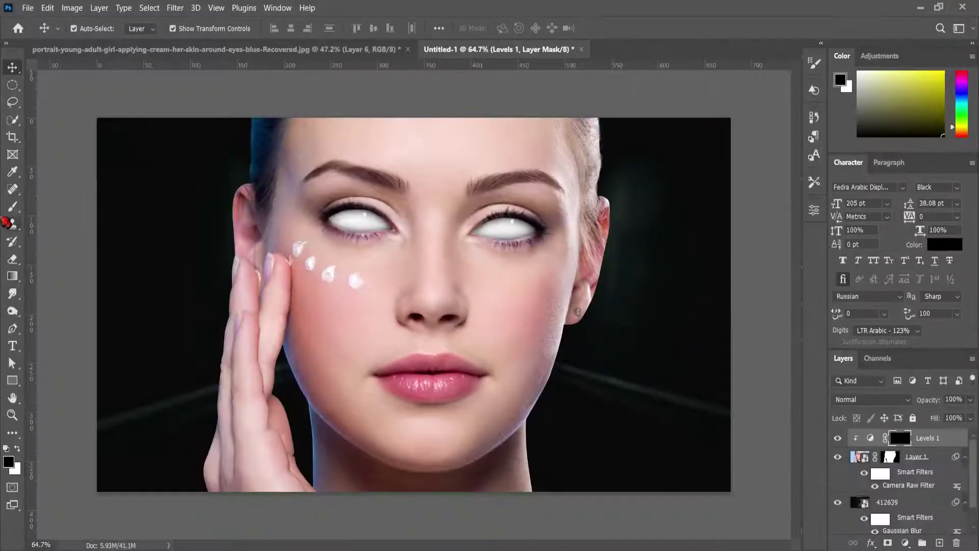
pyautogui.click(12, 207)
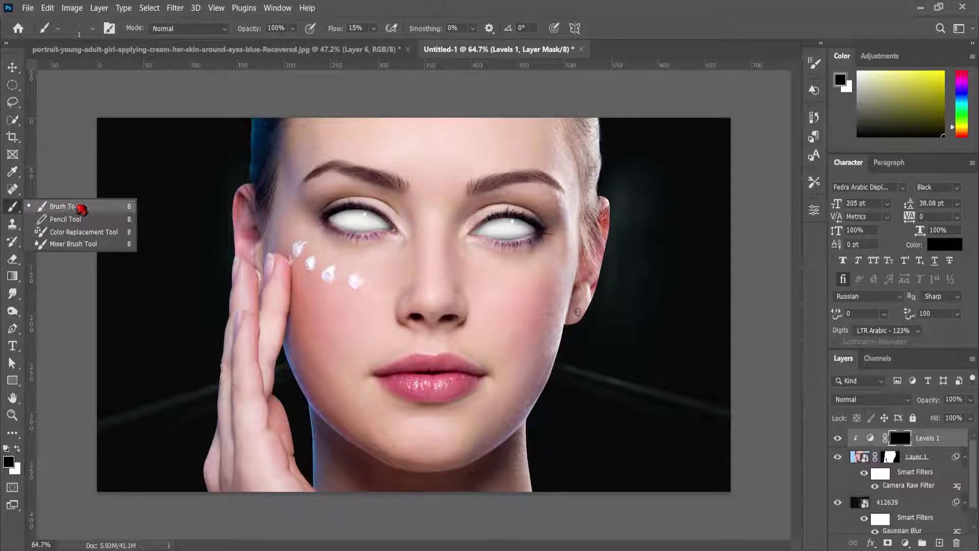
pyautogui.click(81, 208)
pyautogui.click(22, 452)
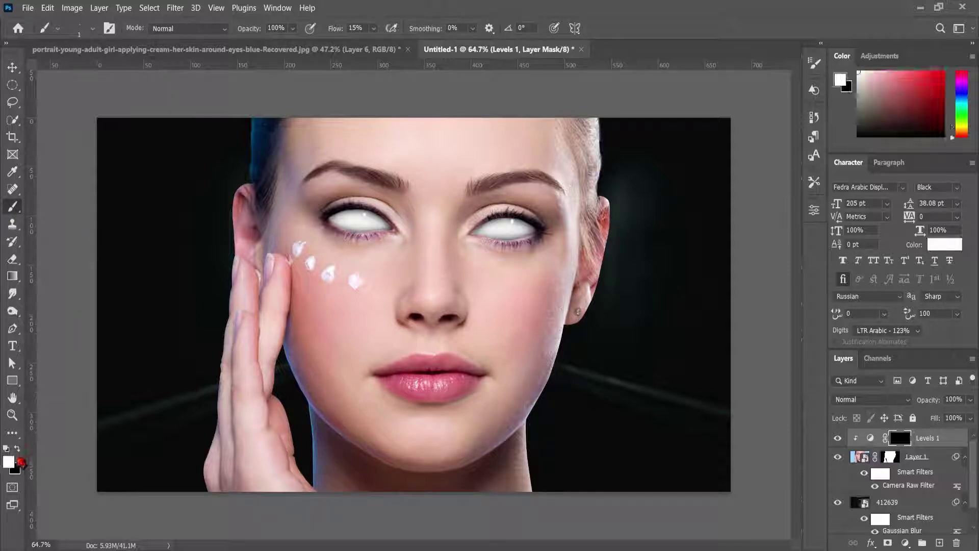
pyautogui.click(9, 462)
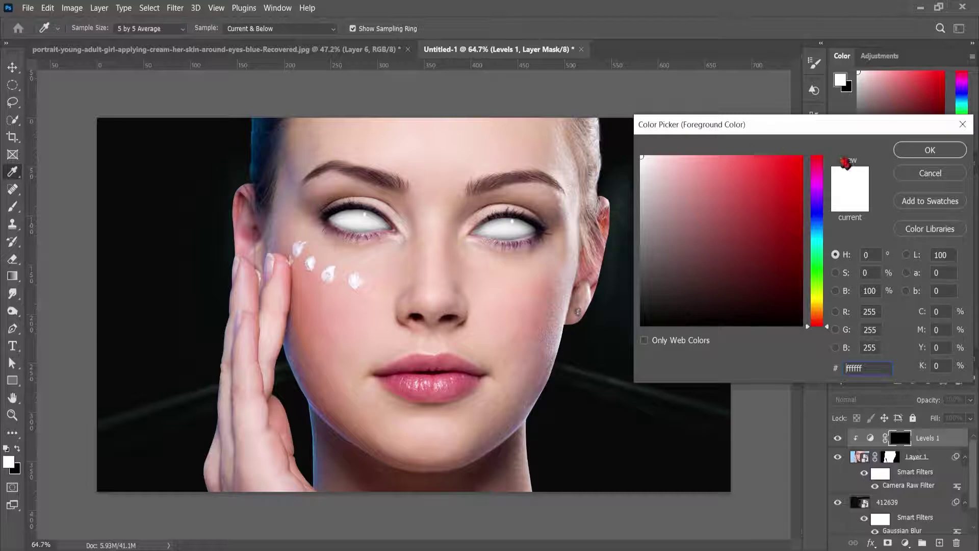
pyautogui.click(932, 150)
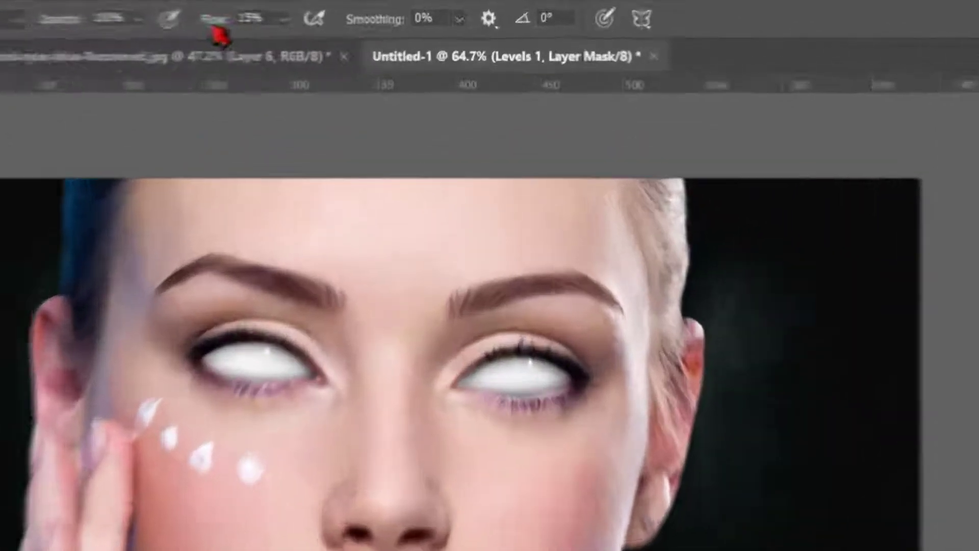
# Set the brush to 22% flow and enlarge it to size 250
pyautogui.moveTo(334, 28); pyautogui.dragTo(338, 29)
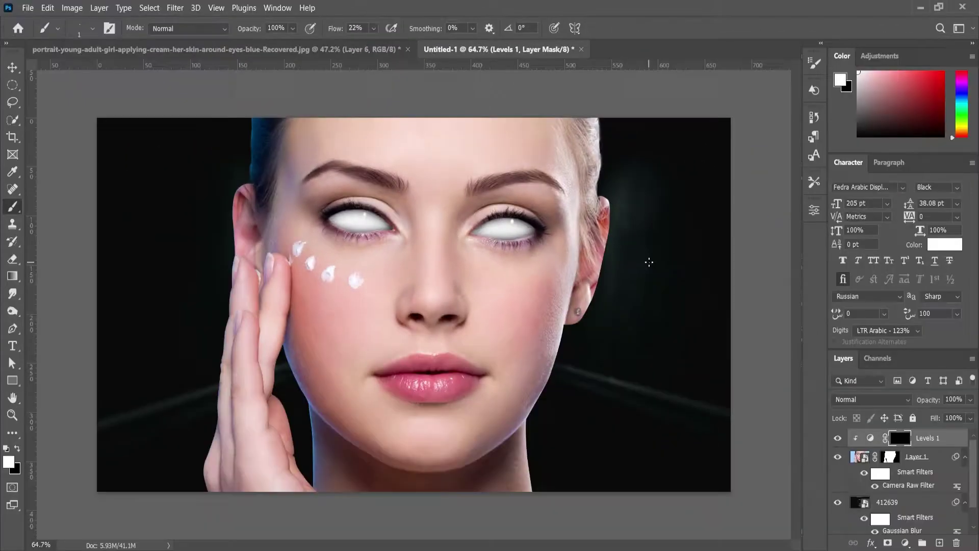
pyautogui.press(']')
pyautogui.press(']')
pyautogui.press(']')
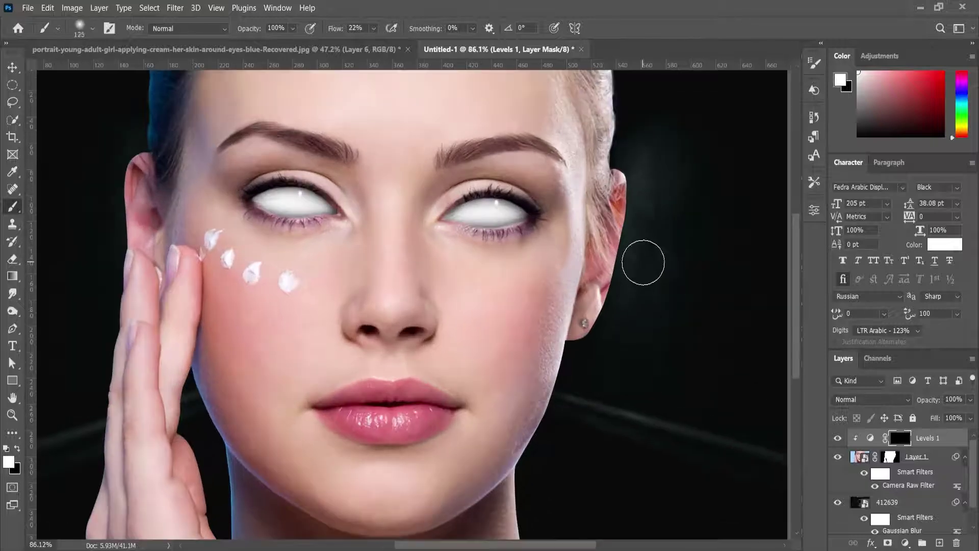
pyautogui.scroll(2, 631, 248)
pyautogui.press(']')
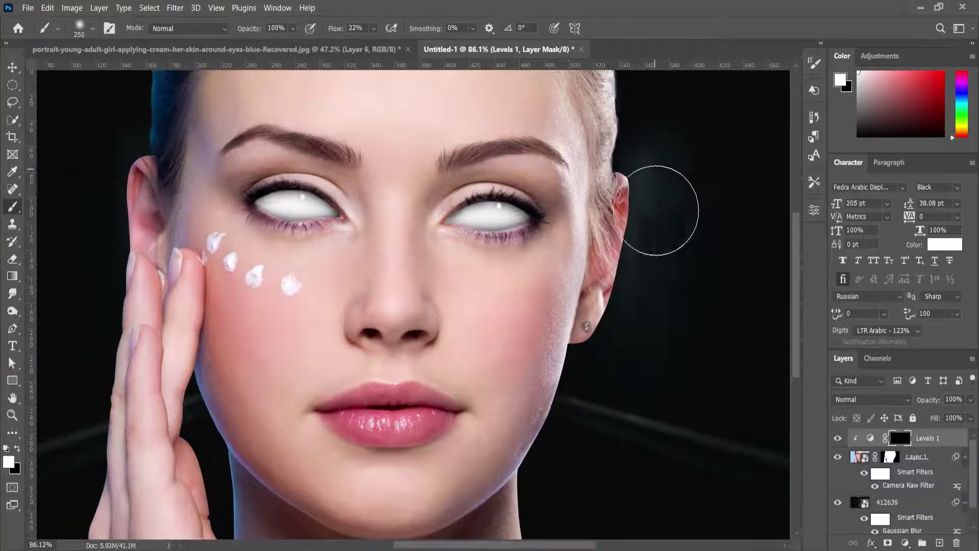
# Paint the darkening back in along the face edge, jawline and around the hand
pyautogui.moveTo(627, 112); pyautogui.dragTo(592, 477)
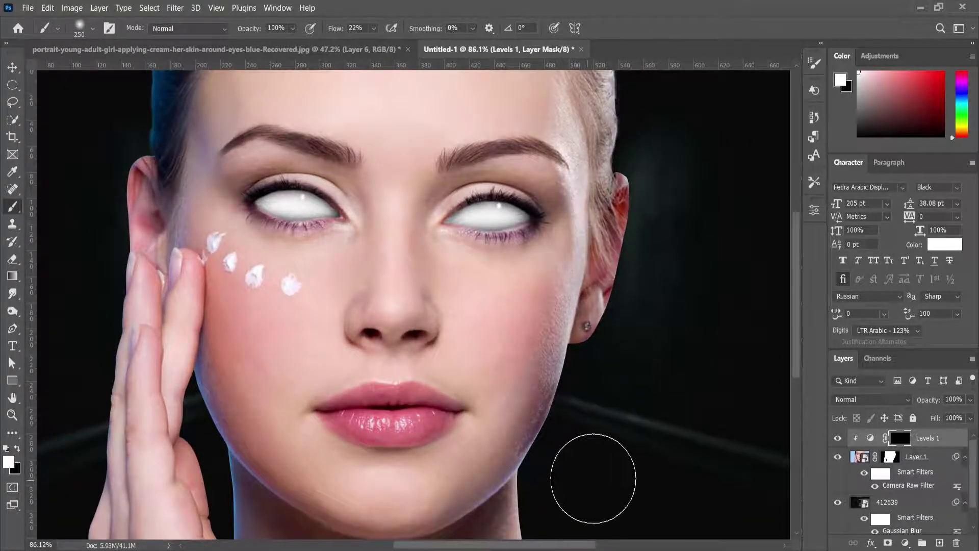
pyautogui.scroll(-3, 592, 477)
pyautogui.scroll(2, 601, 407)
pyautogui.hscroll(-2, 601, 407)
pyautogui.moveTo(207, 501)
pyautogui.mouseDown()
pyautogui.moveTo(201, 463)
pyautogui.moveTo(323, 411)
pyautogui.mouseUp()
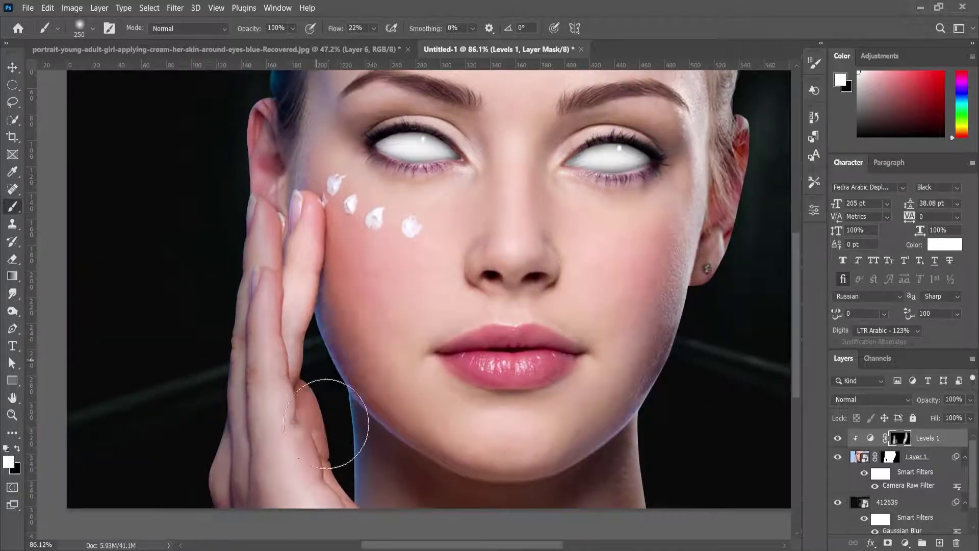
pyautogui.scroll(-2, 243, 410)
pyautogui.moveTo(246, 212); pyautogui.dragTo(224, 296)
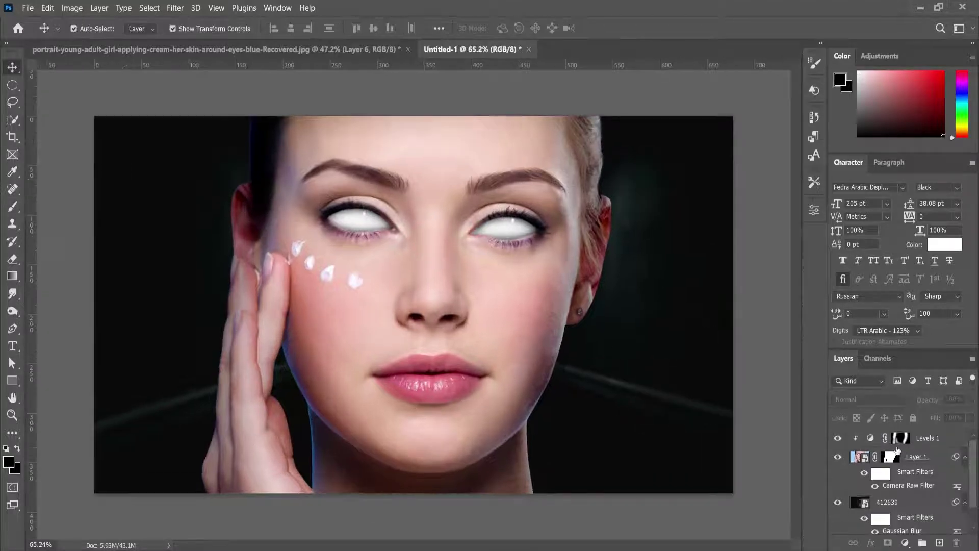
pyautogui.click(836, 438)
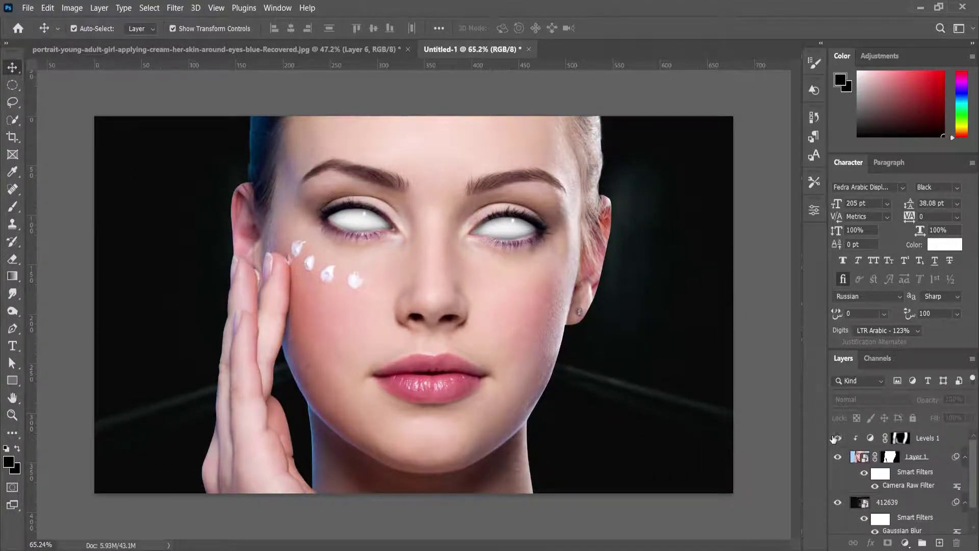
pyautogui.click(835, 438)
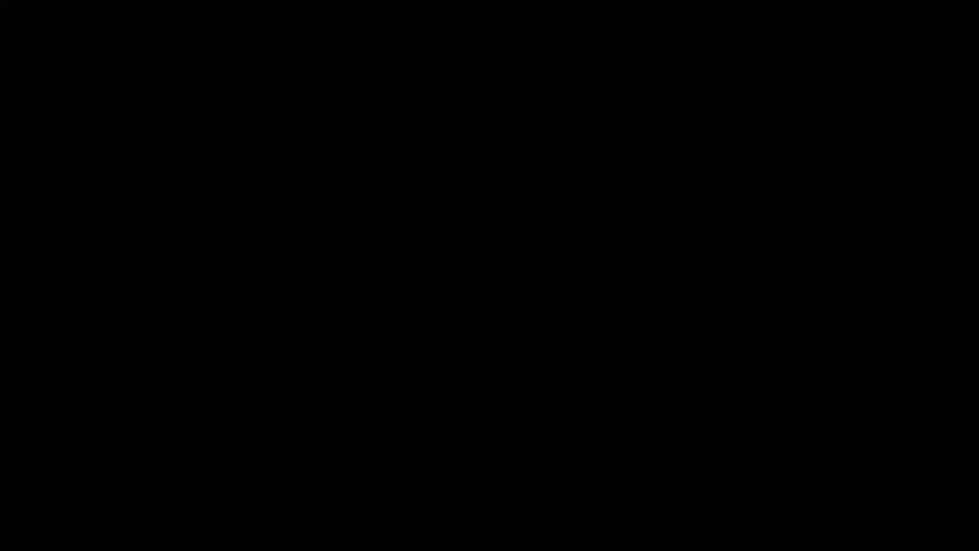